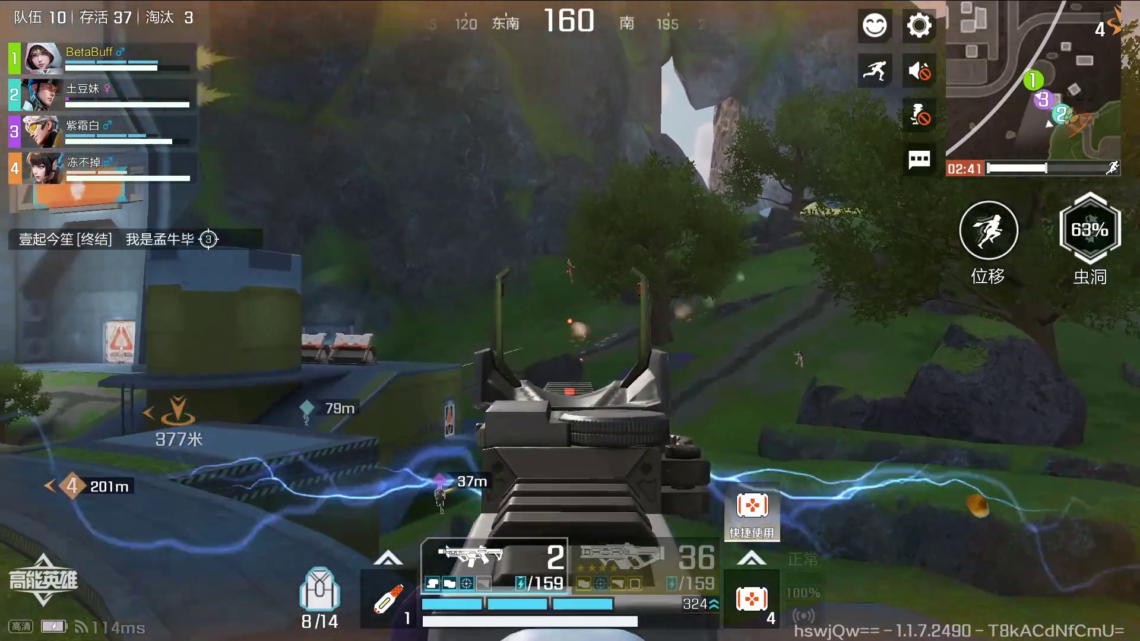
pyautogui.press('r')
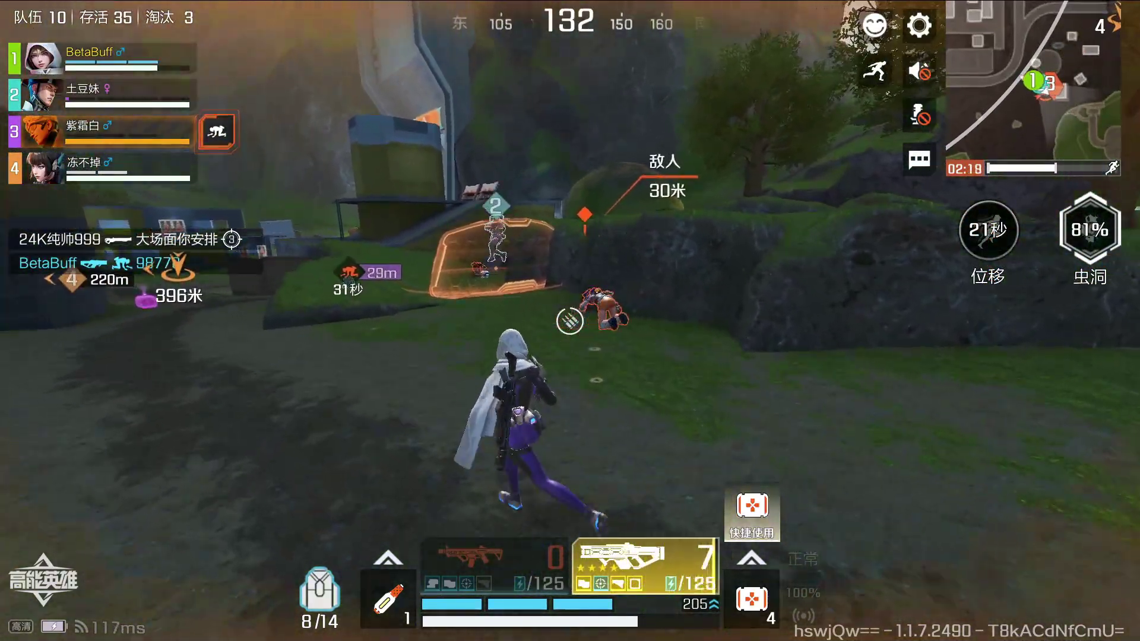
pyautogui.click(570, 320)
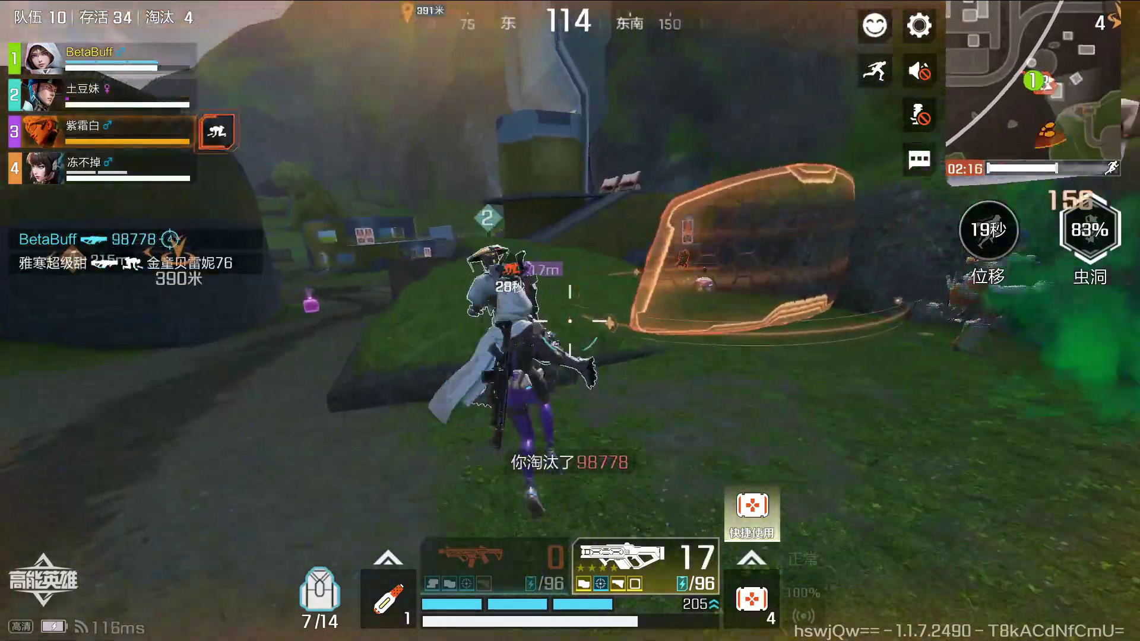
pyautogui.press('r')
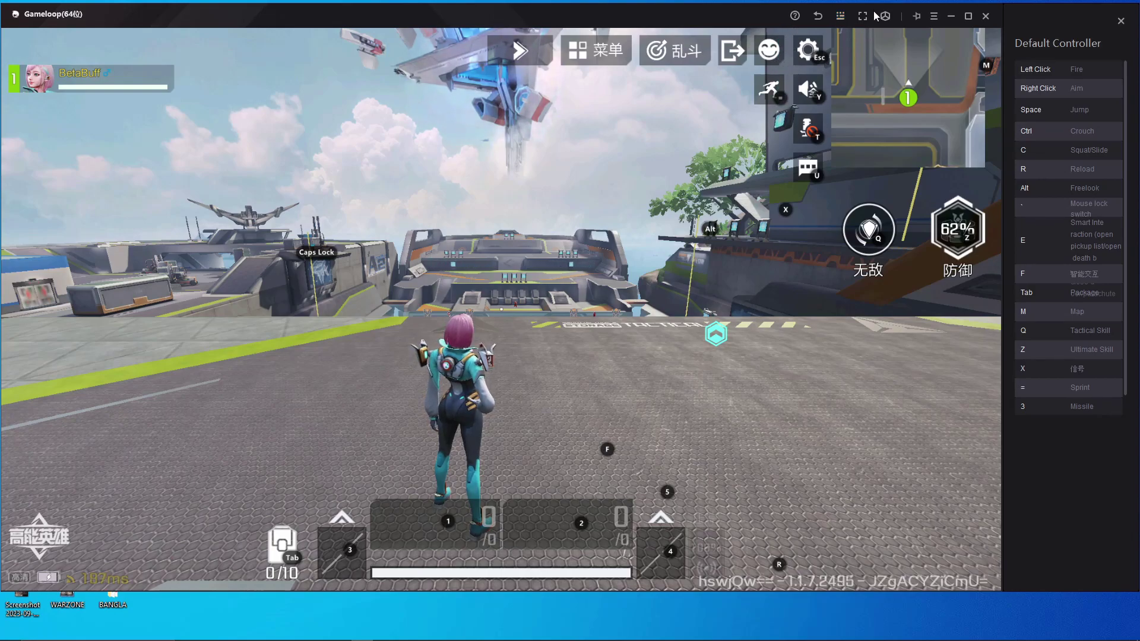
# Open the key mapping editor, compare the two KeyMapping modes and choose 智能键位
pyautogui.click(841, 17)
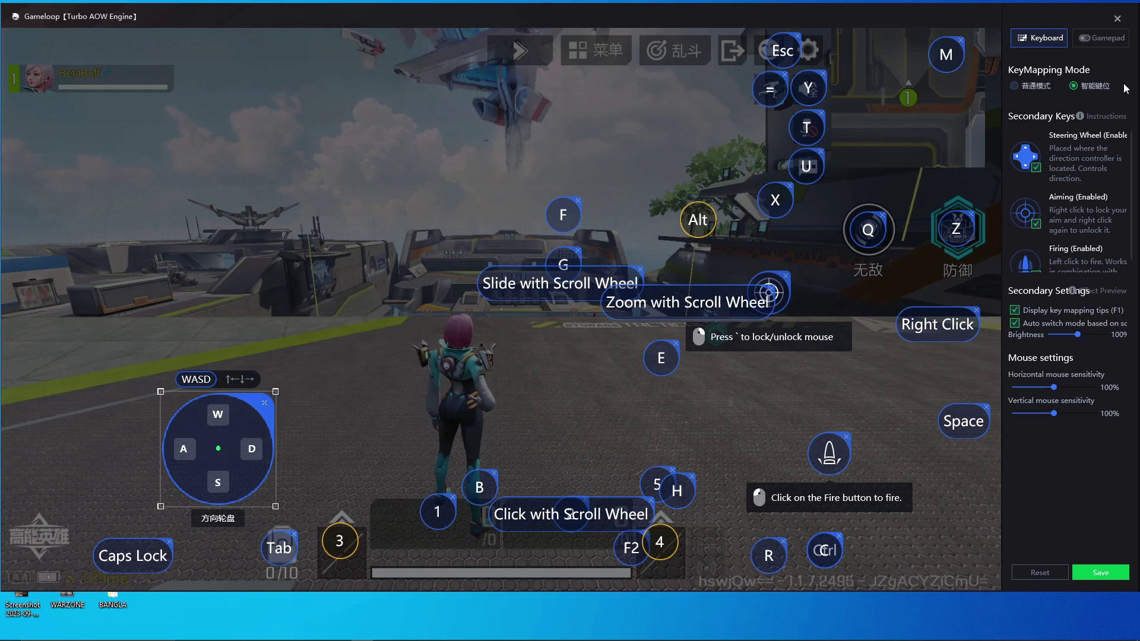
pyautogui.click(1026, 87)
pyautogui.click(1074, 87)
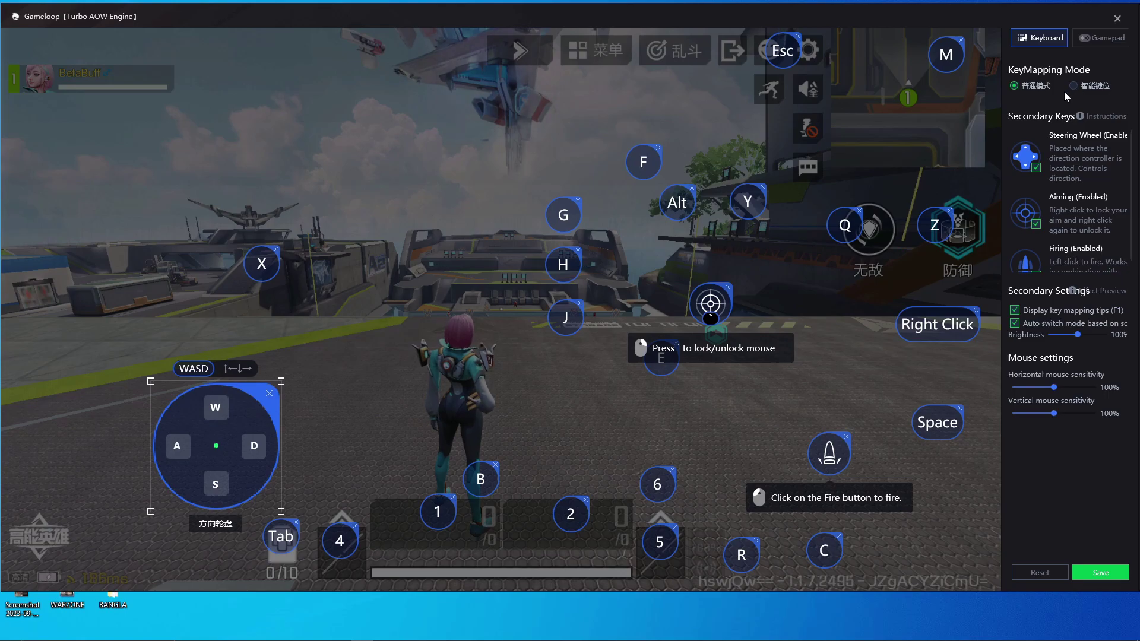
pyautogui.click(1037, 88)
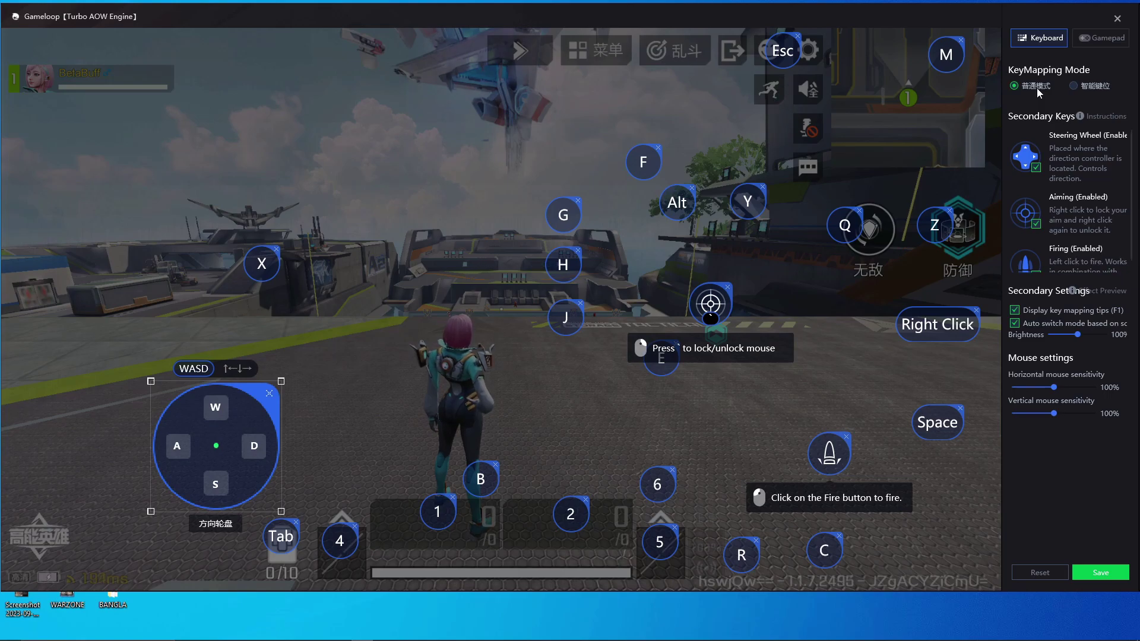
pyautogui.click(1090, 85)
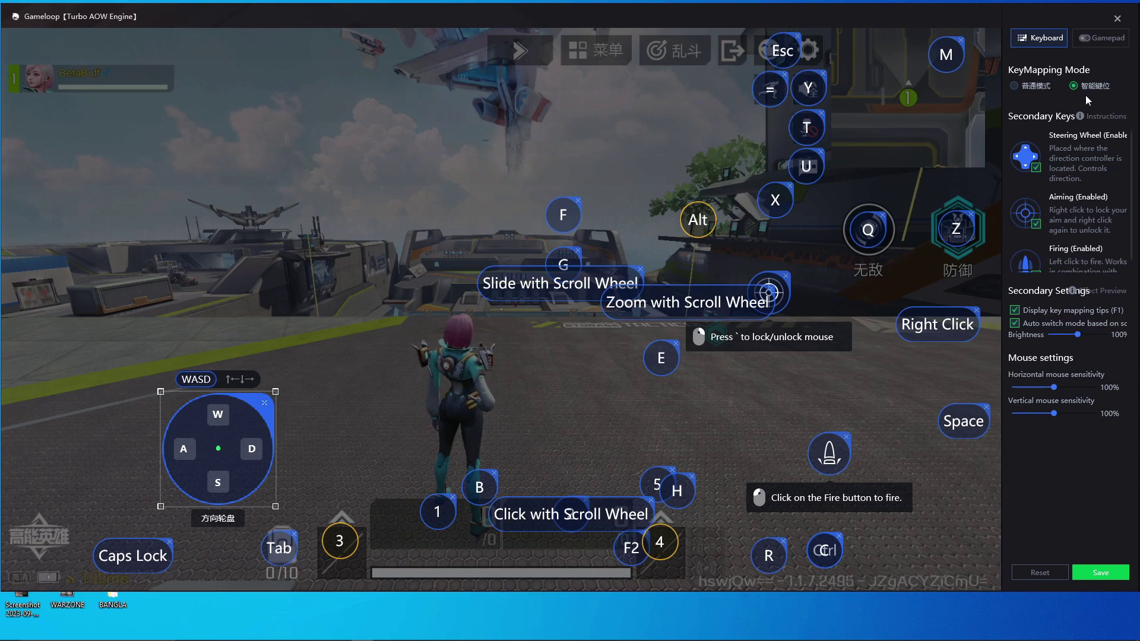
# Remove the Esc, =, Y, T, U and X key mappings around the in-game settings icons
pyautogui.click(823, 73)
pyautogui.click(785, 74)
pyautogui.click(798, 37)
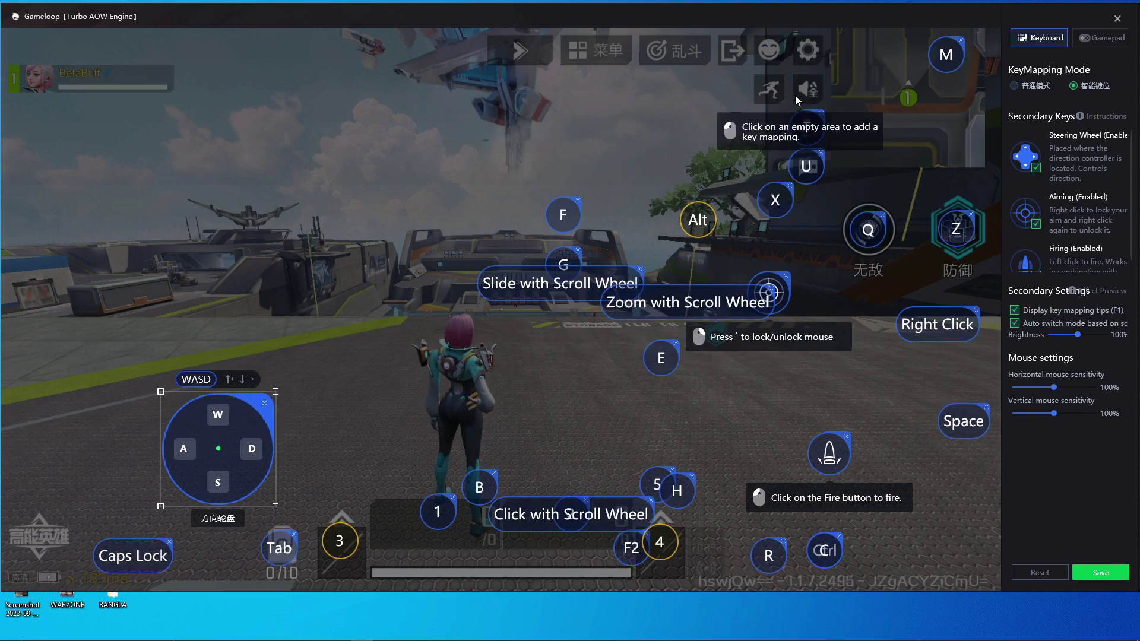
pyautogui.click(823, 113)
pyautogui.click(820, 147)
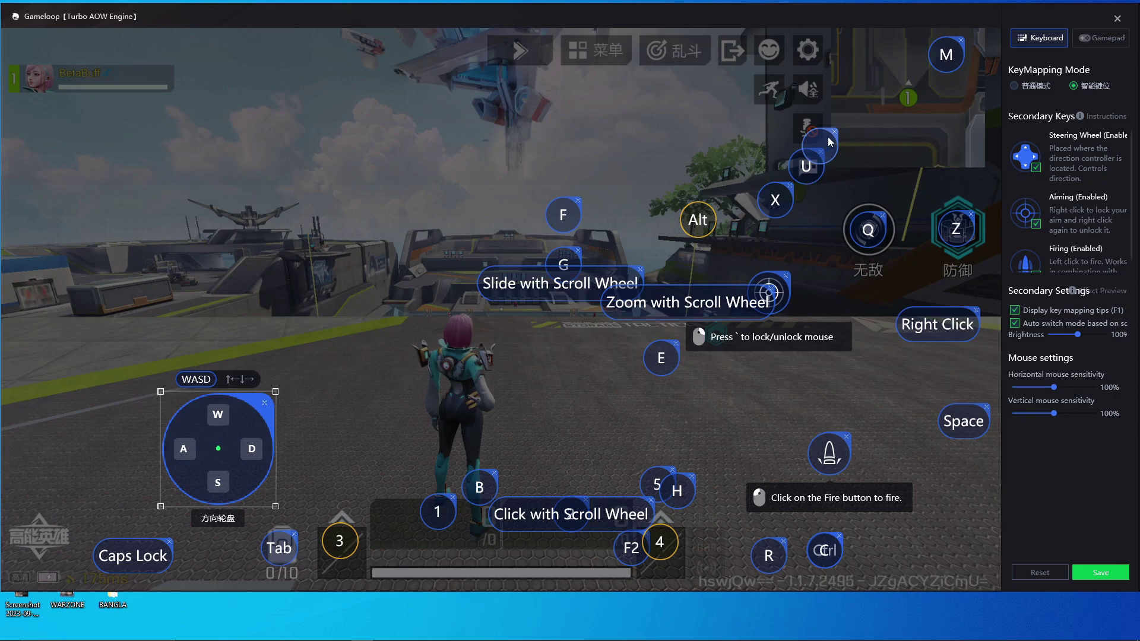
pyautogui.click(835, 131)
pyautogui.click(821, 152)
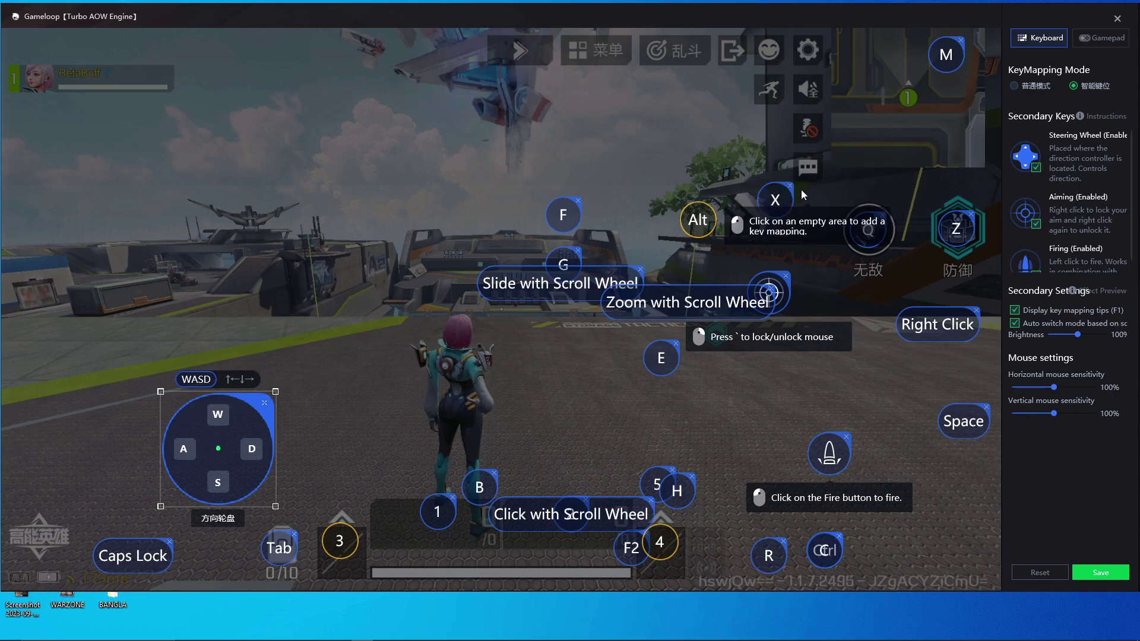
pyautogui.click(790, 185)
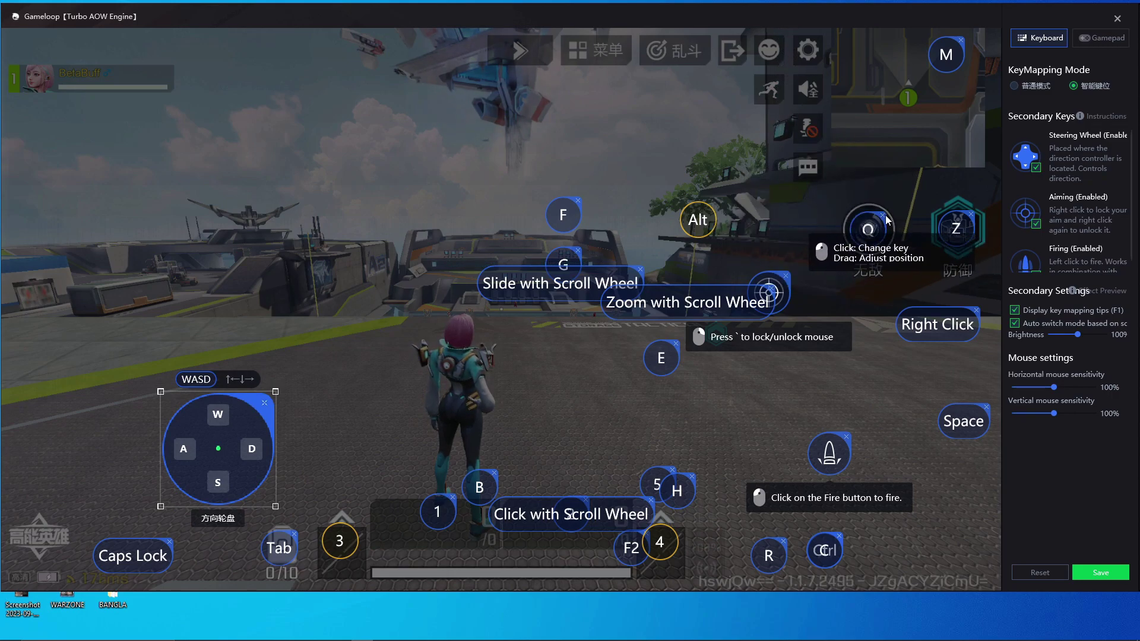
# Remove the Q, Zoom with Scroll Wheel, Slide with Scroll Wheel, G, F and E key mappings
pyautogui.click(883, 214)
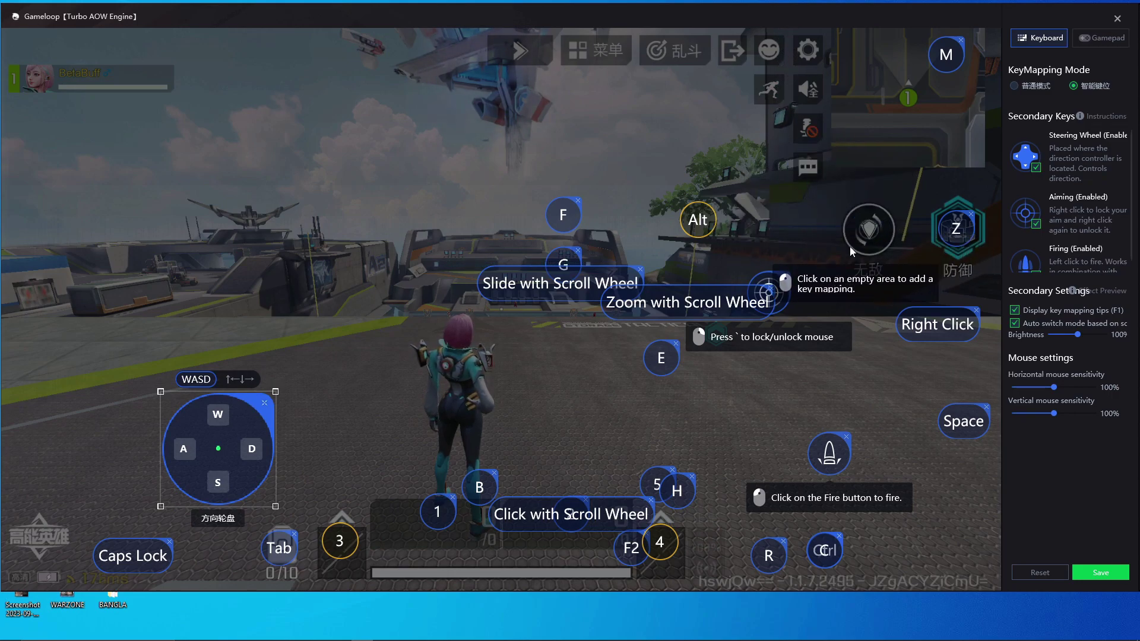
pyautogui.click(771, 289)
pyautogui.click(640, 269)
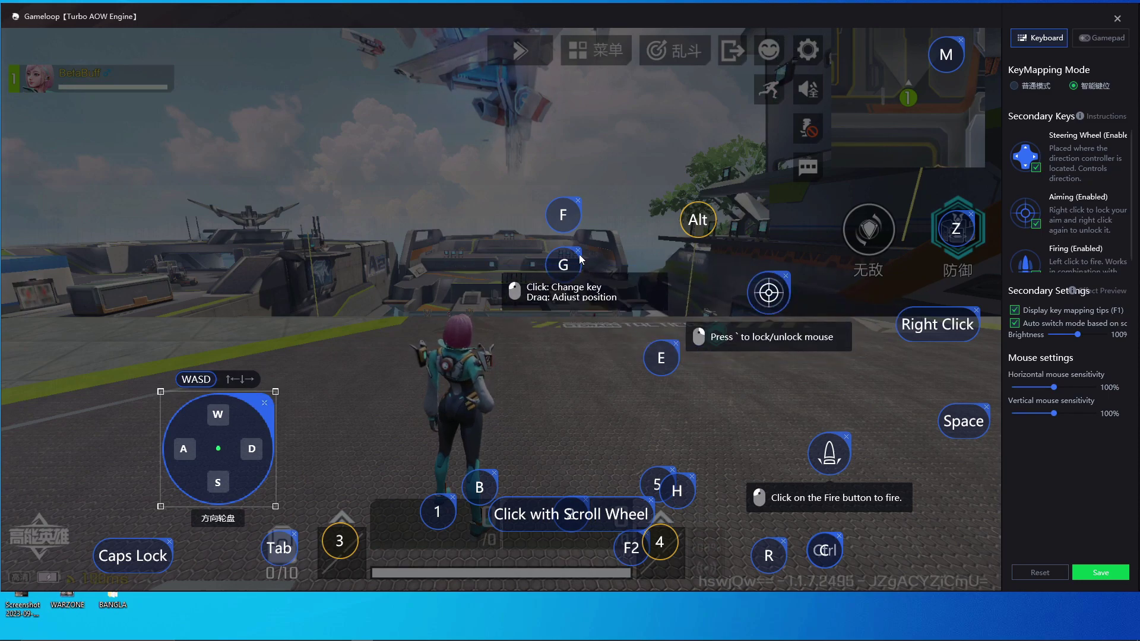
pyautogui.click(578, 250)
pyautogui.click(578, 201)
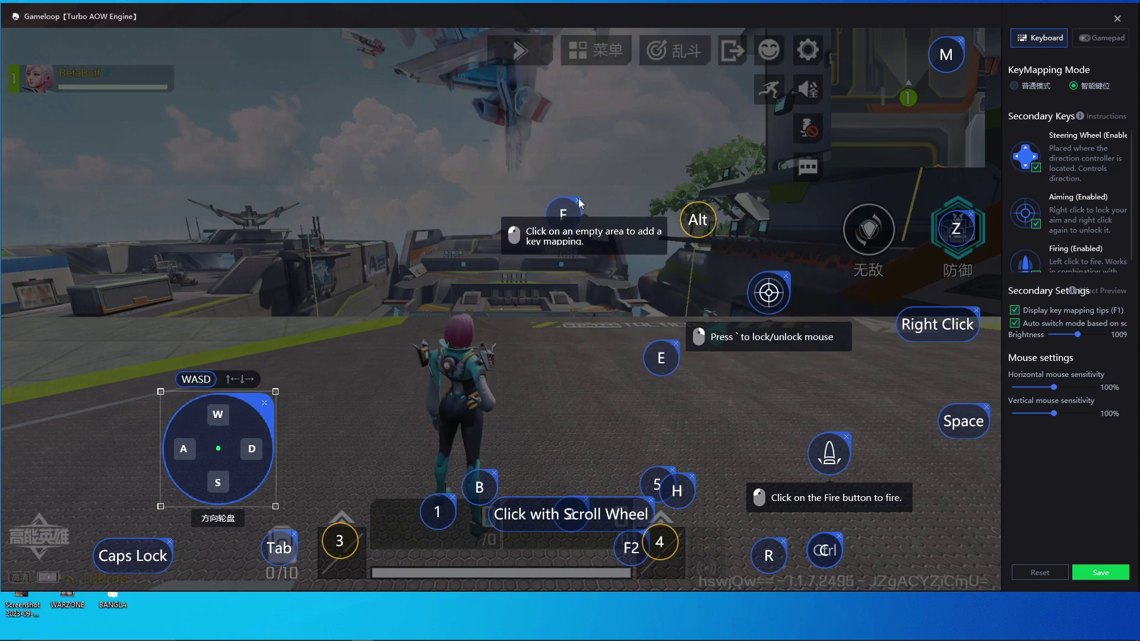
pyautogui.click(676, 343)
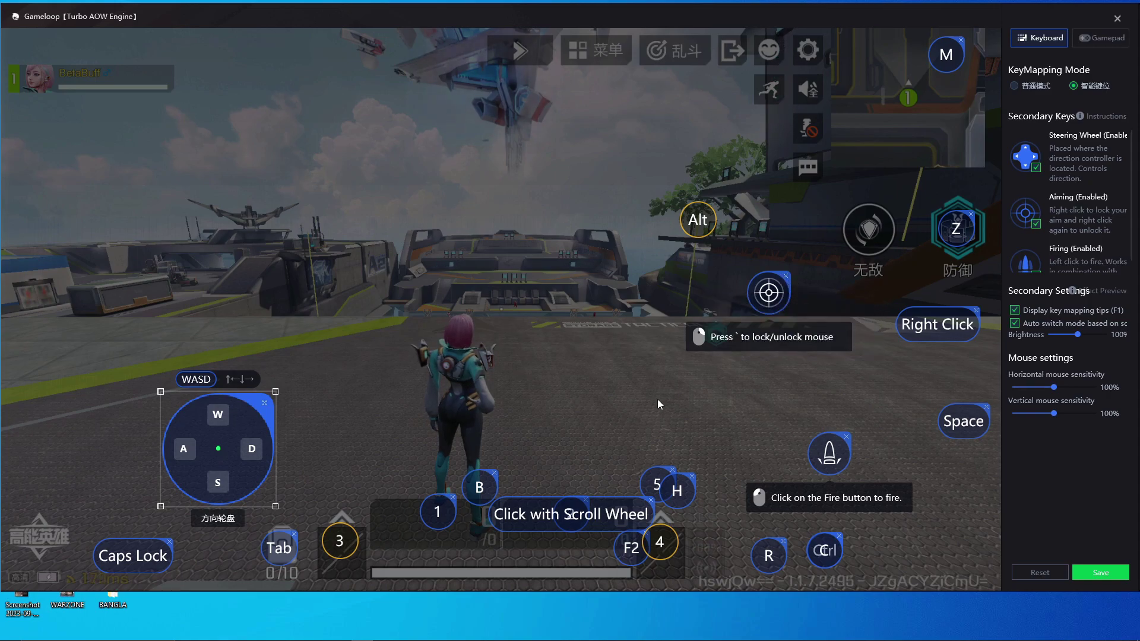
# Remove the Aiming control and the Z, H, 5, Click with Scroll Wheel and F2 key mappings
pyautogui.click(788, 279)
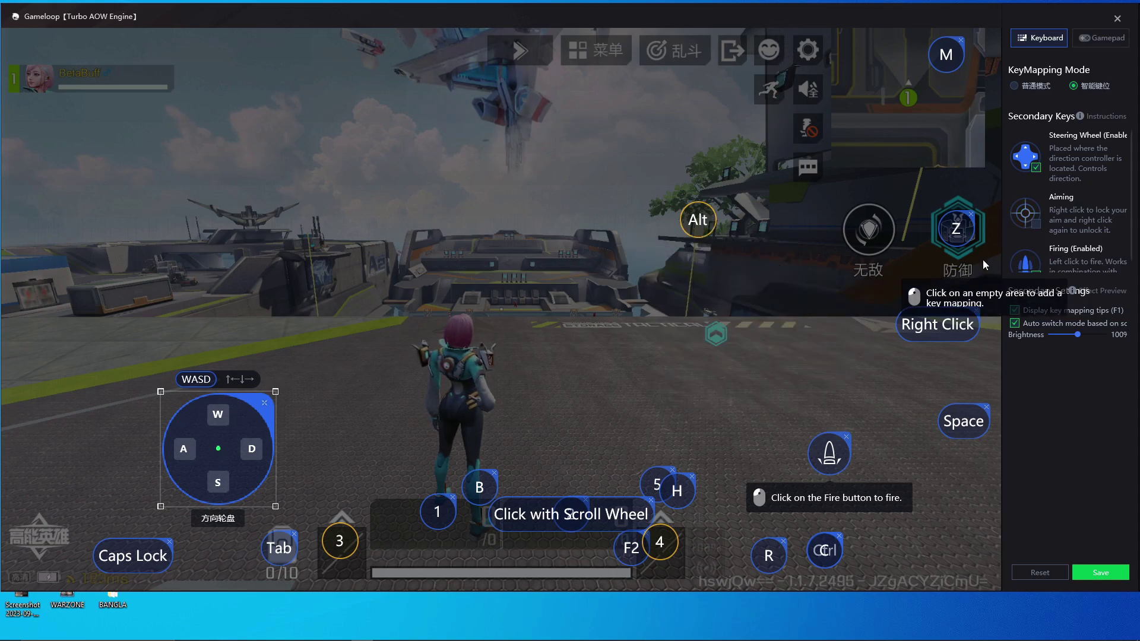
pyautogui.click(972, 215)
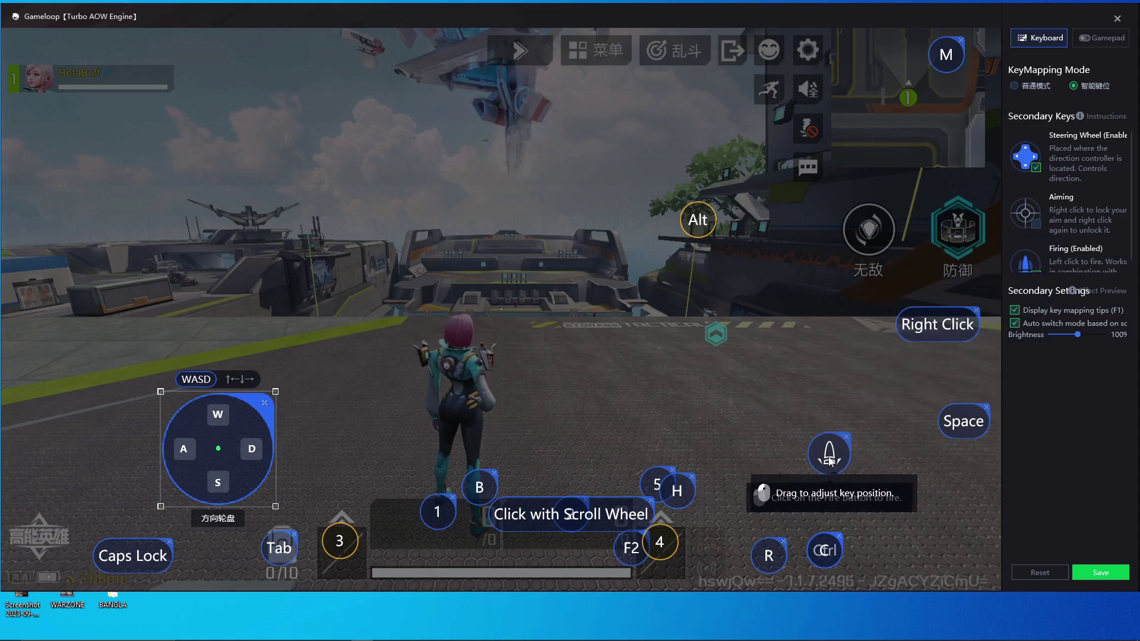
pyautogui.click(693, 476)
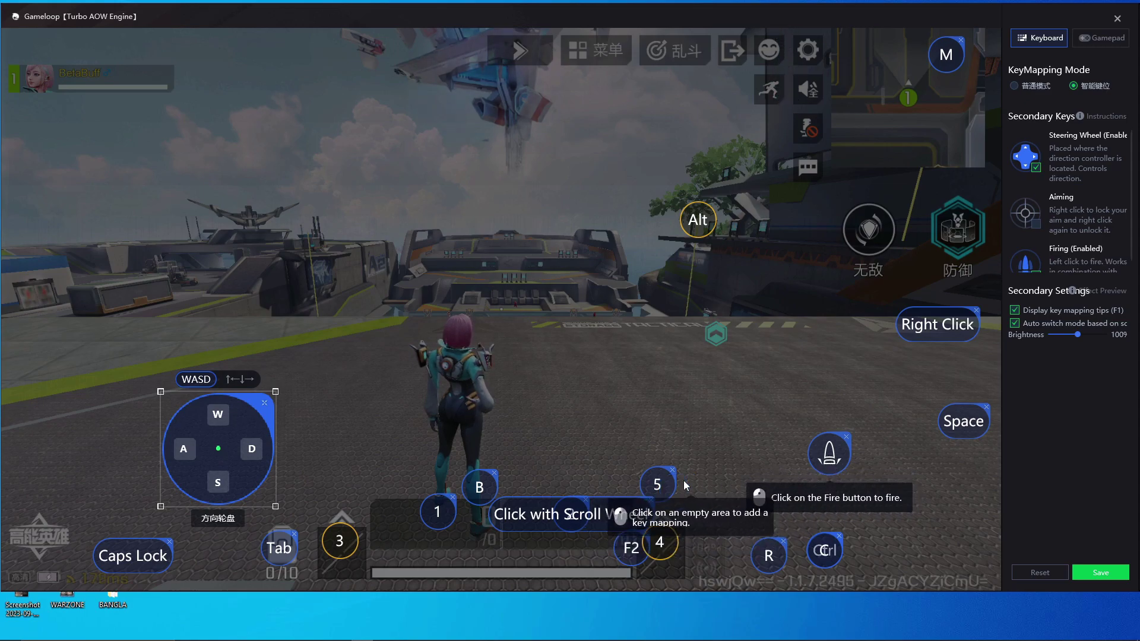
pyautogui.click(673, 470)
pyautogui.click(651, 502)
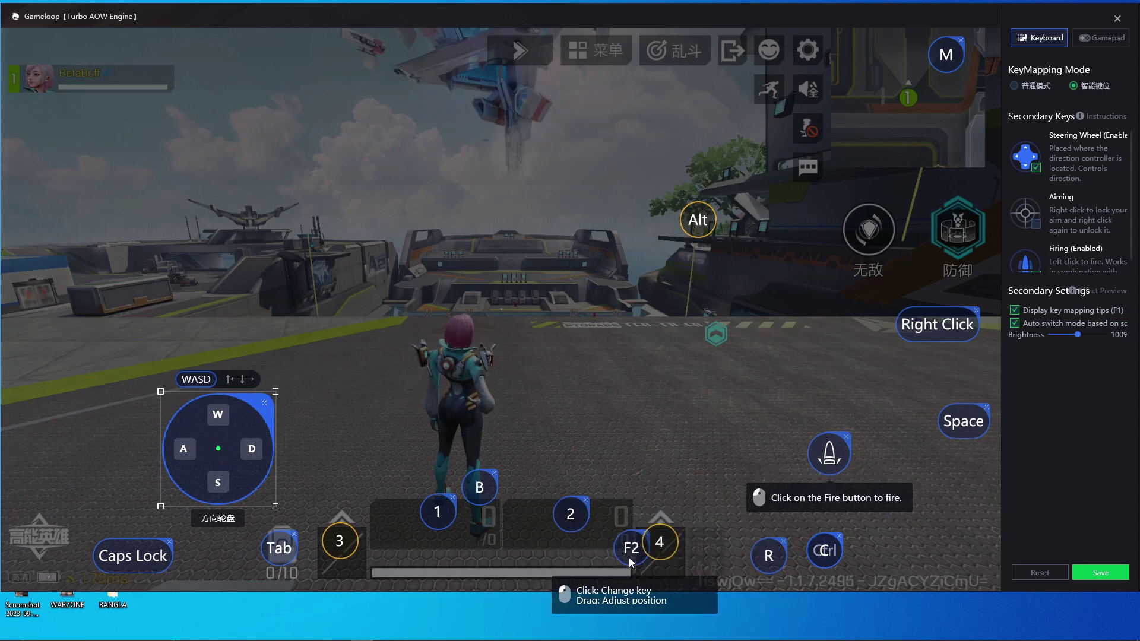
pyautogui.moveTo(630, 549); pyautogui.dragTo(609, 548)
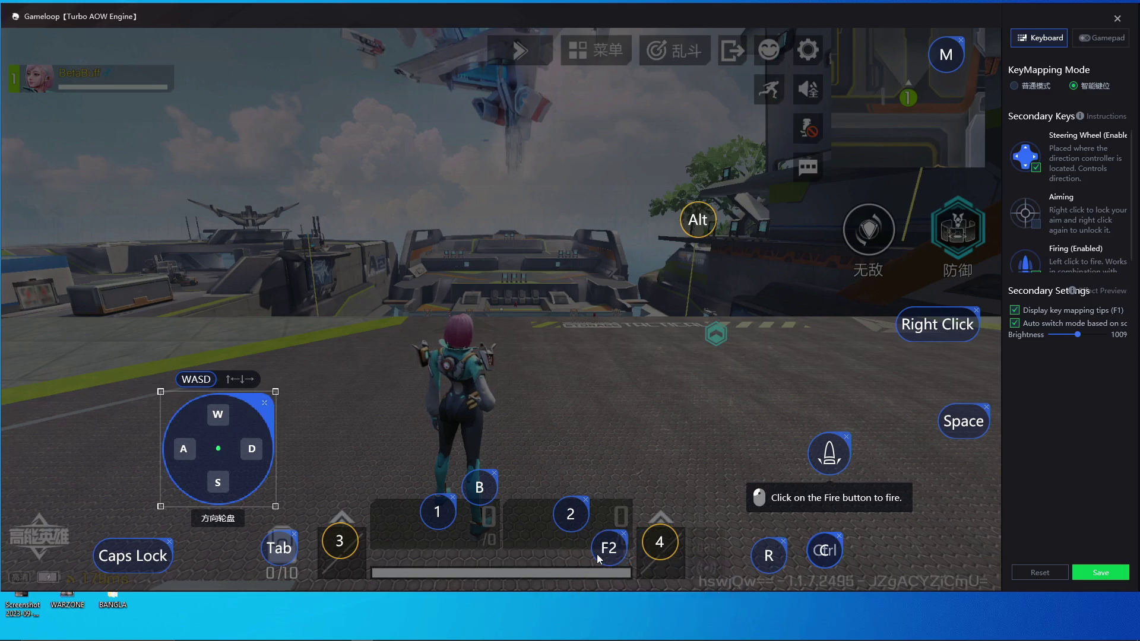
pyautogui.click(628, 539)
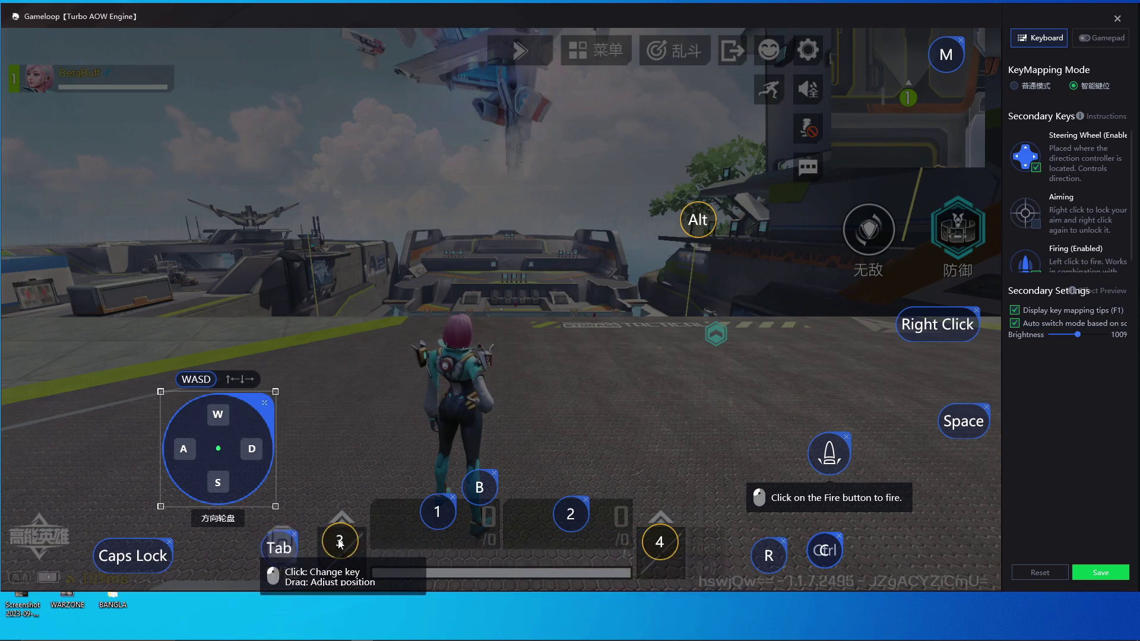
# Shift the 3 mapping lower in its item slot and override the yellow Alt mapping with a new Alt key just beside it
pyautogui.moveTo(339, 541); pyautogui.dragTo(337, 554)
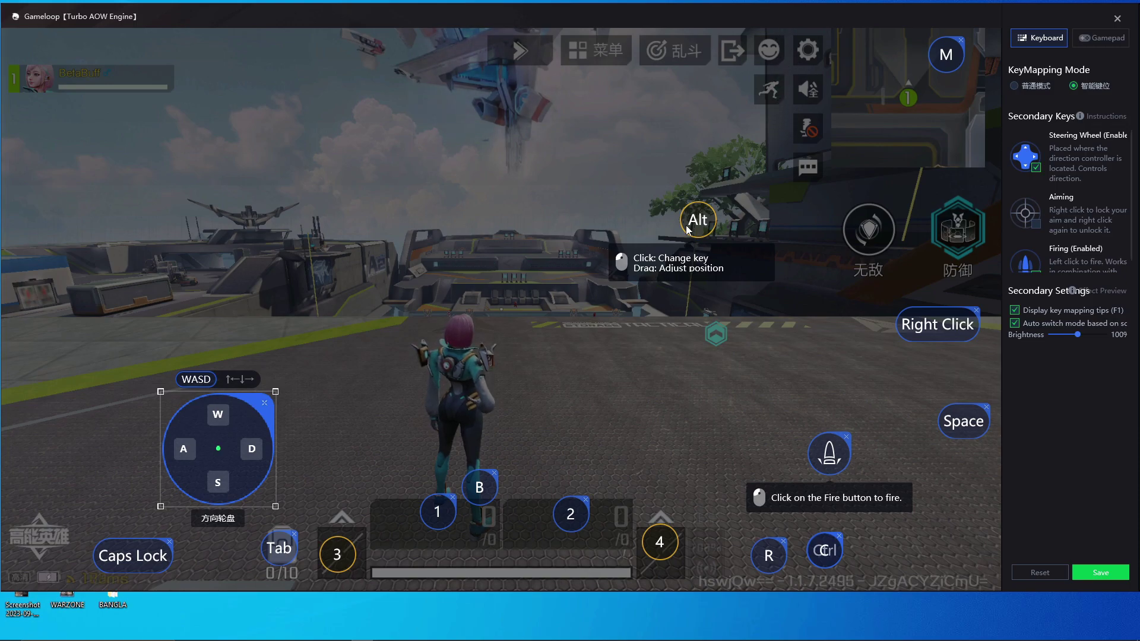
pyautogui.click(758, 199)
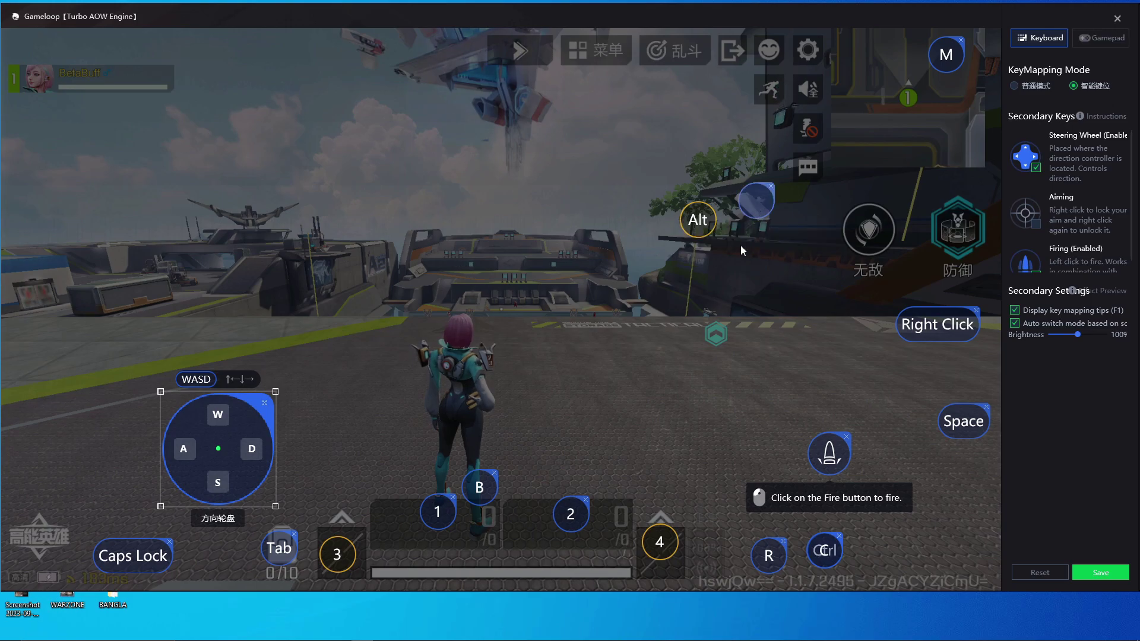
pyautogui.press('alt')
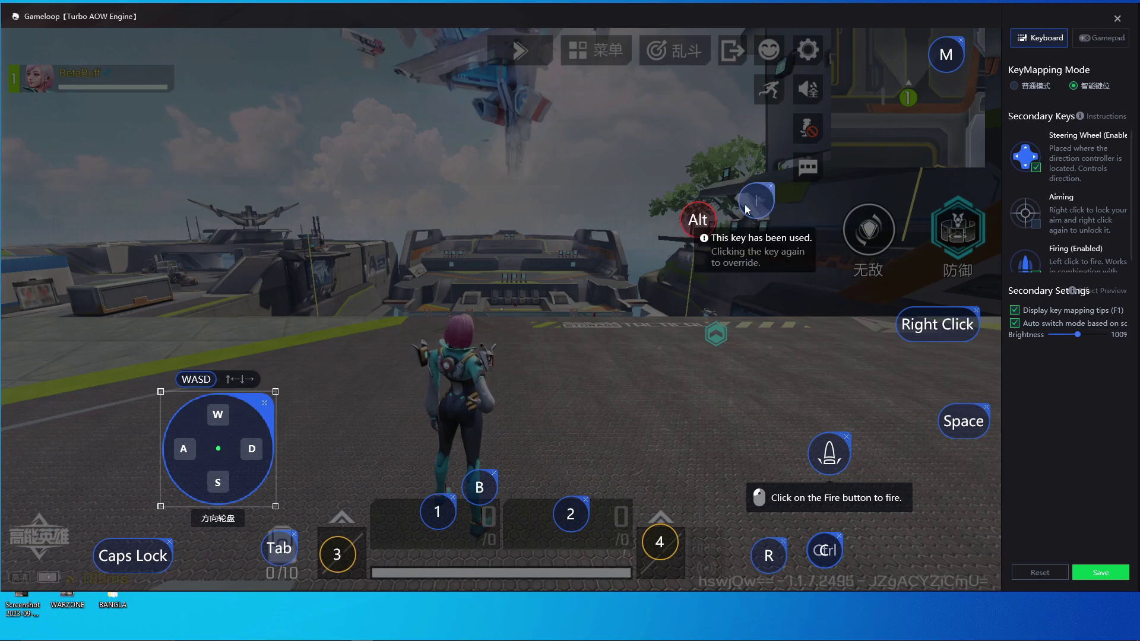
pyautogui.press('alt')
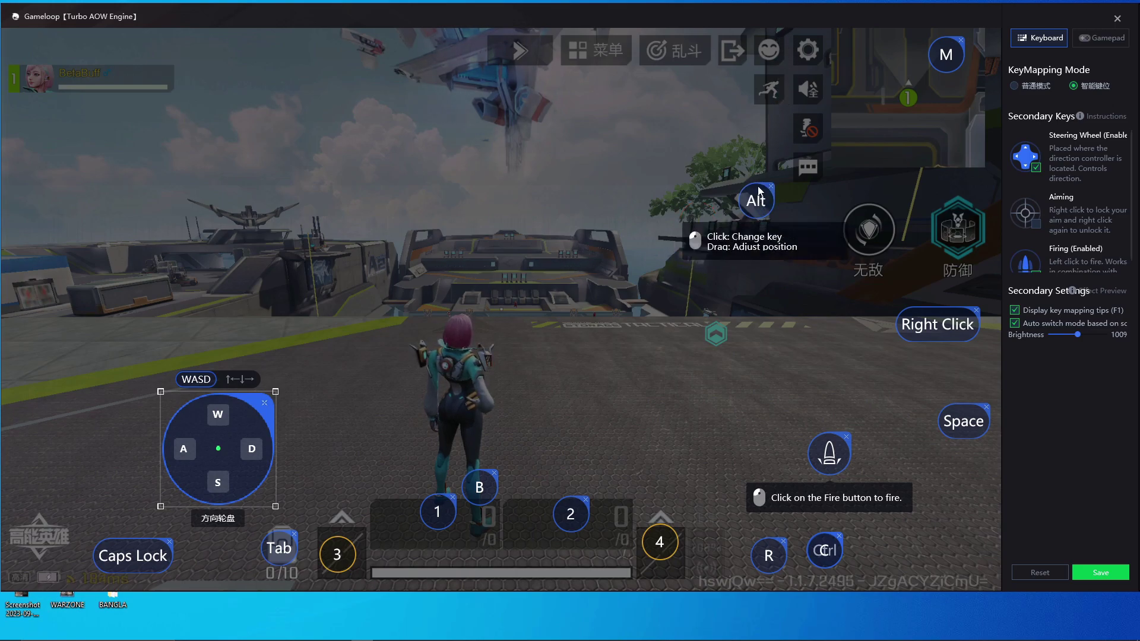
pyautogui.moveTo(760, 200); pyautogui.dragTo(756, 208)
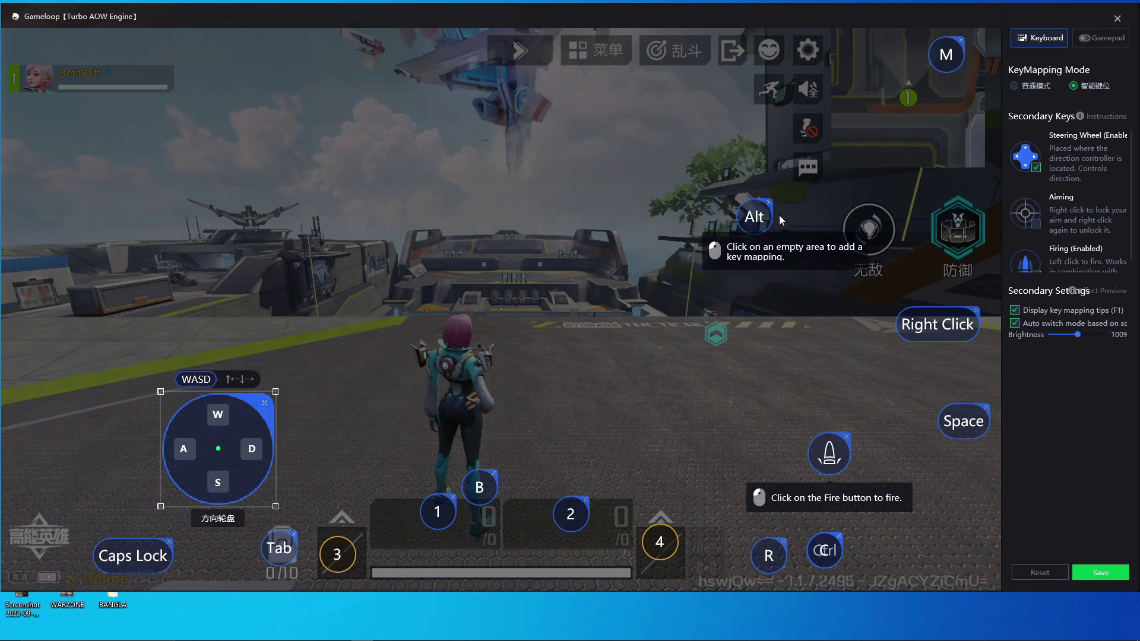
# Move the 1 and 2 mappings onto the weapon slots and replace the yellow 4 and 3 mappings with new ones on the item slots
pyautogui.moveTo(437, 512); pyautogui.dragTo(419, 525)
pyautogui.moveTo(571, 517); pyautogui.dragTo(568, 532)
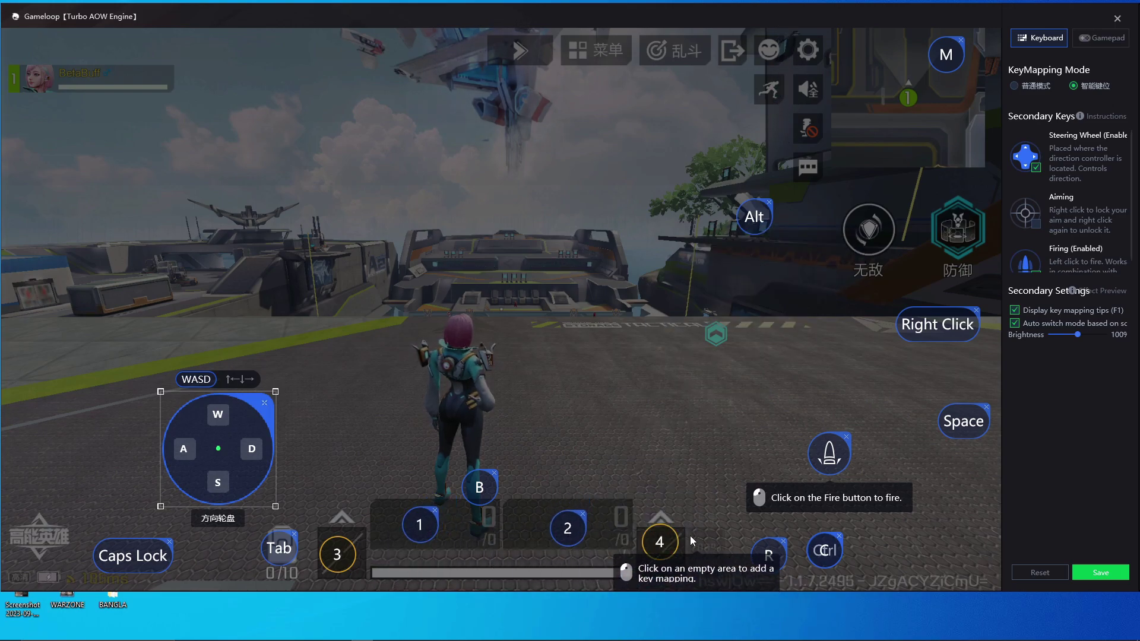
pyautogui.click(665, 463)
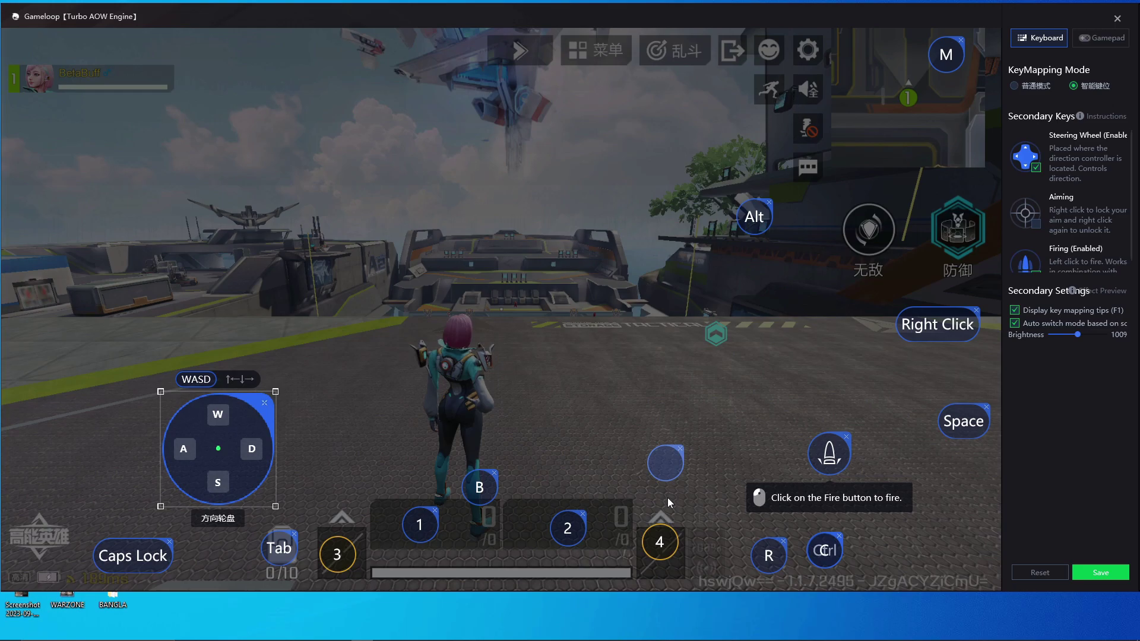
pyautogui.press('4')
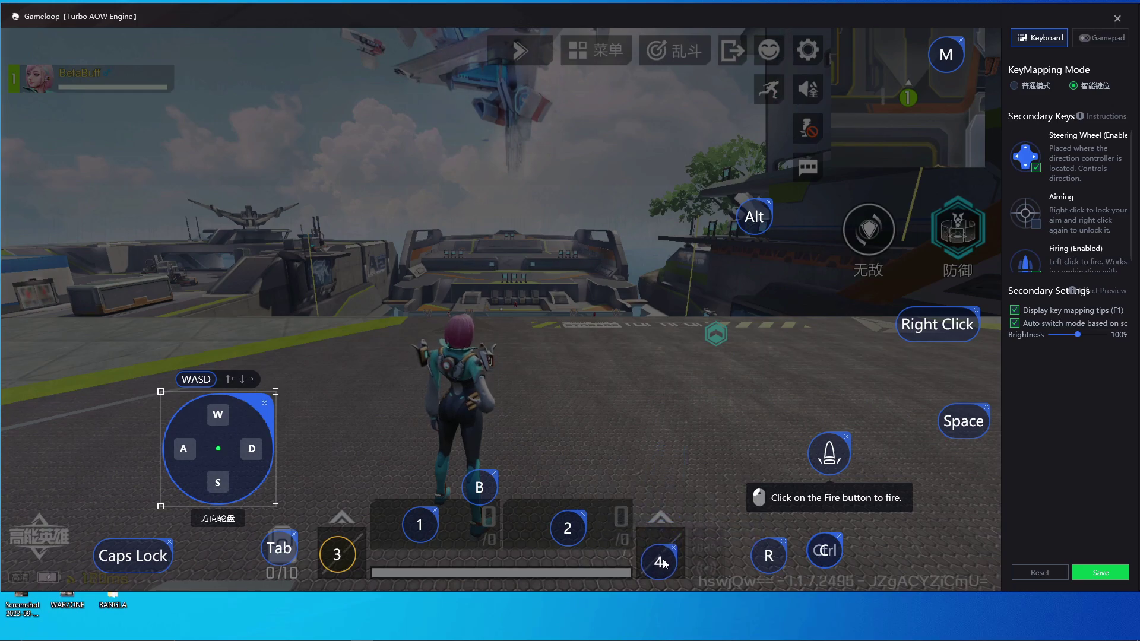
pyautogui.click(338, 460)
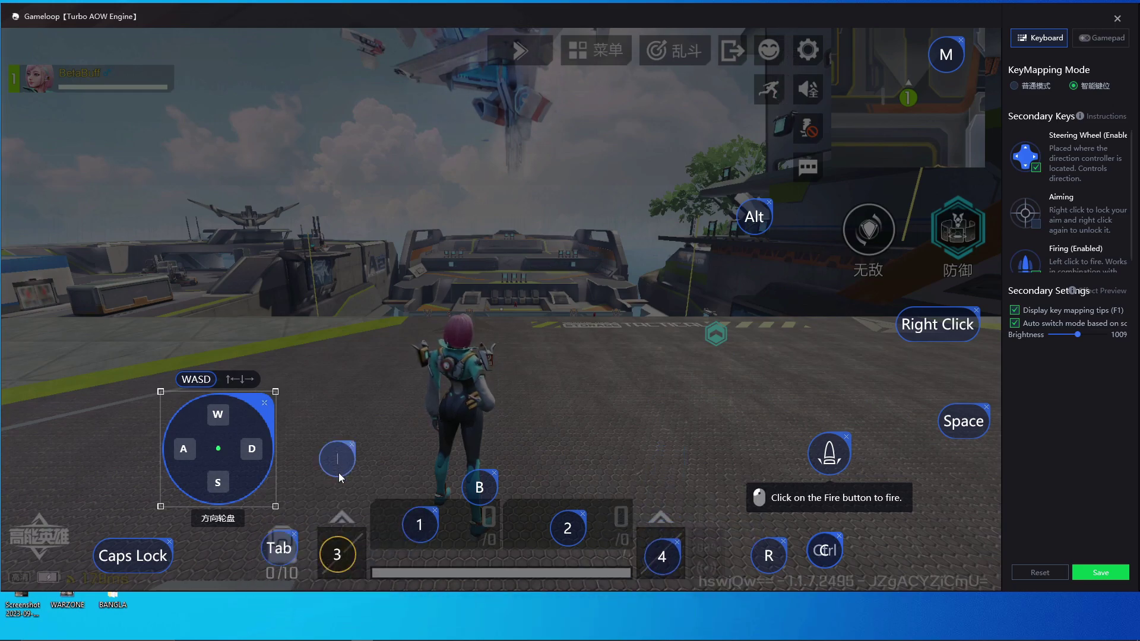
pyautogui.press('3')
pyautogui.moveTo(339, 478); pyautogui.dragTo(347, 563)
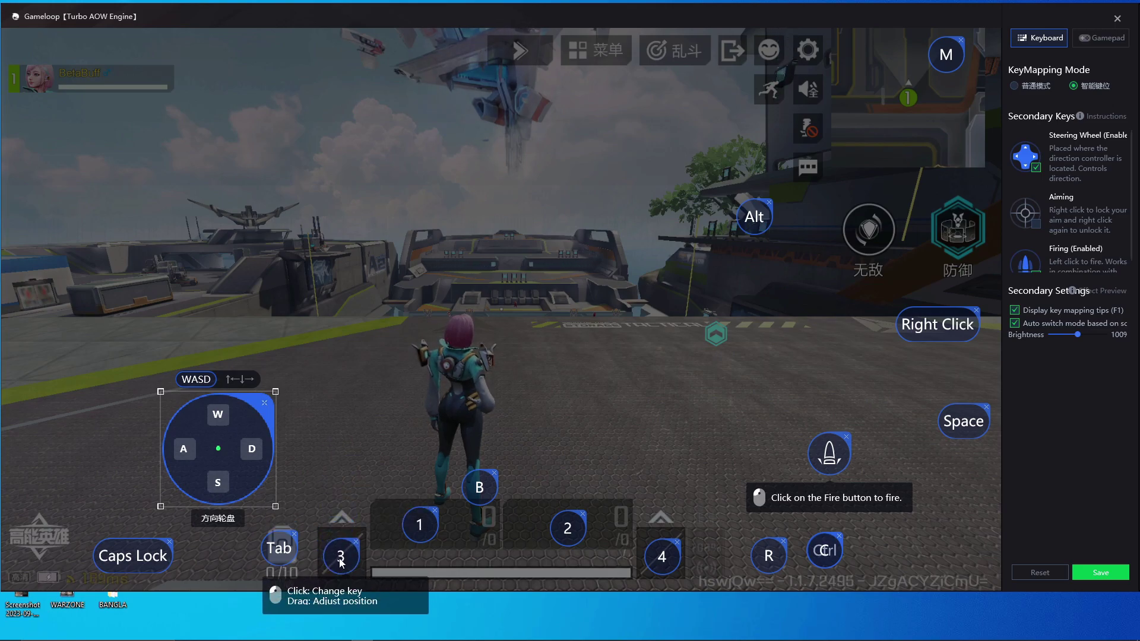
# Remove the overlapping C and Ctrl mappings beside R and add a single C mapping in their place
pyautogui.click(842, 542)
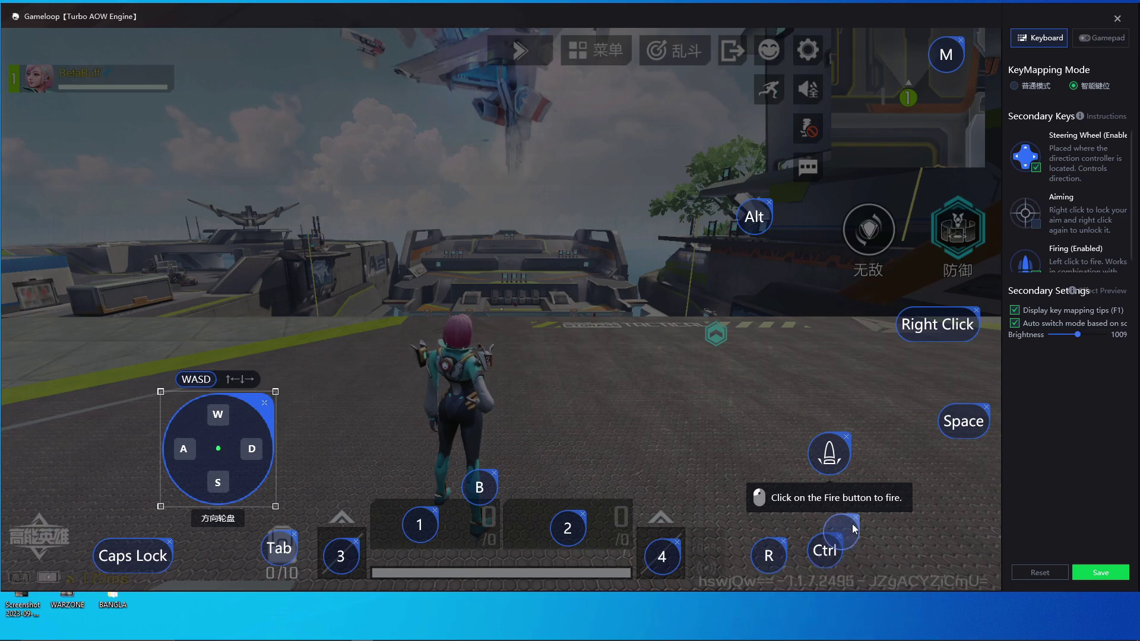
pyautogui.click(855, 518)
pyautogui.click(838, 538)
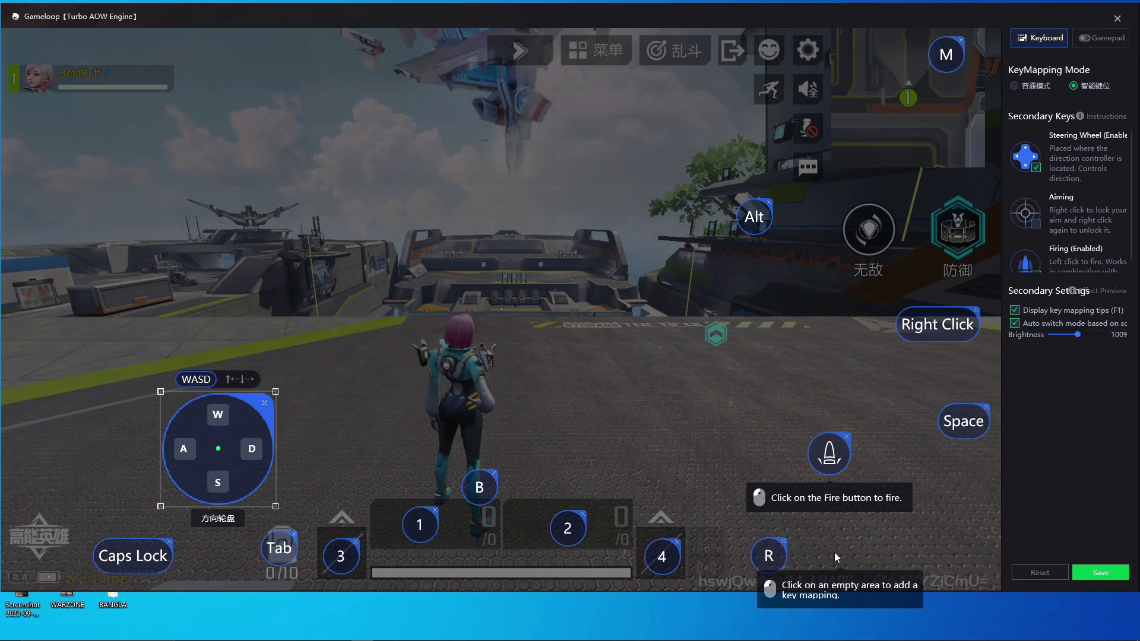
pyautogui.click(836, 558)
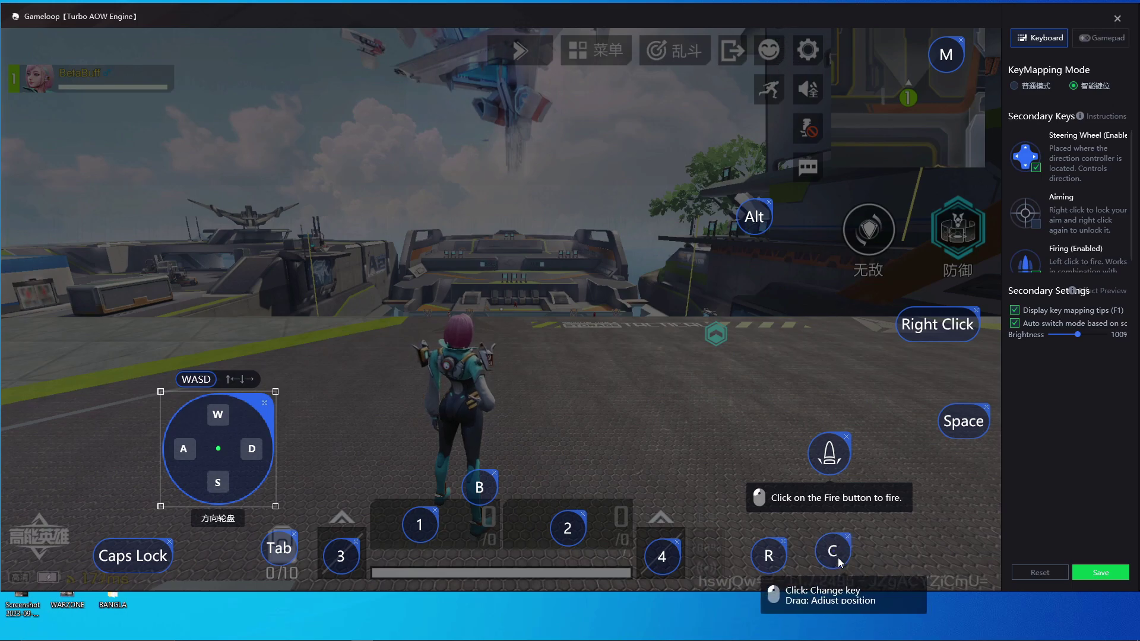
pyautogui.click(835, 552)
pyautogui.press('f')
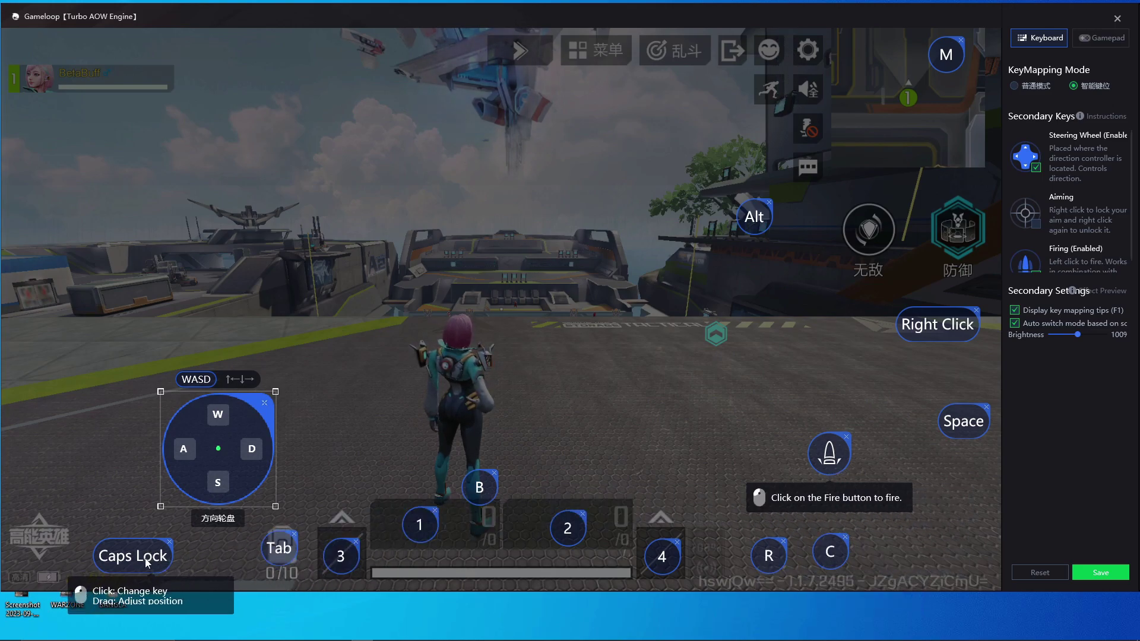
# Remove the Caps Lock mapping and add an E mapping on the 无敌 skill and a Q mapping on the 防御 skill
pyautogui.click(170, 542)
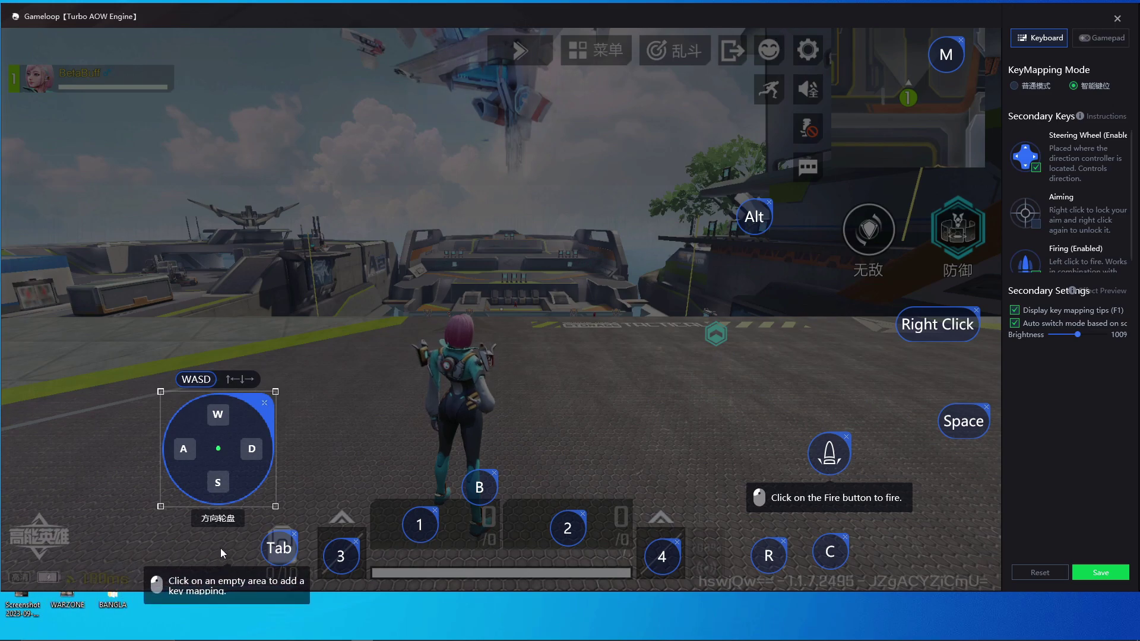
pyautogui.click(870, 250)
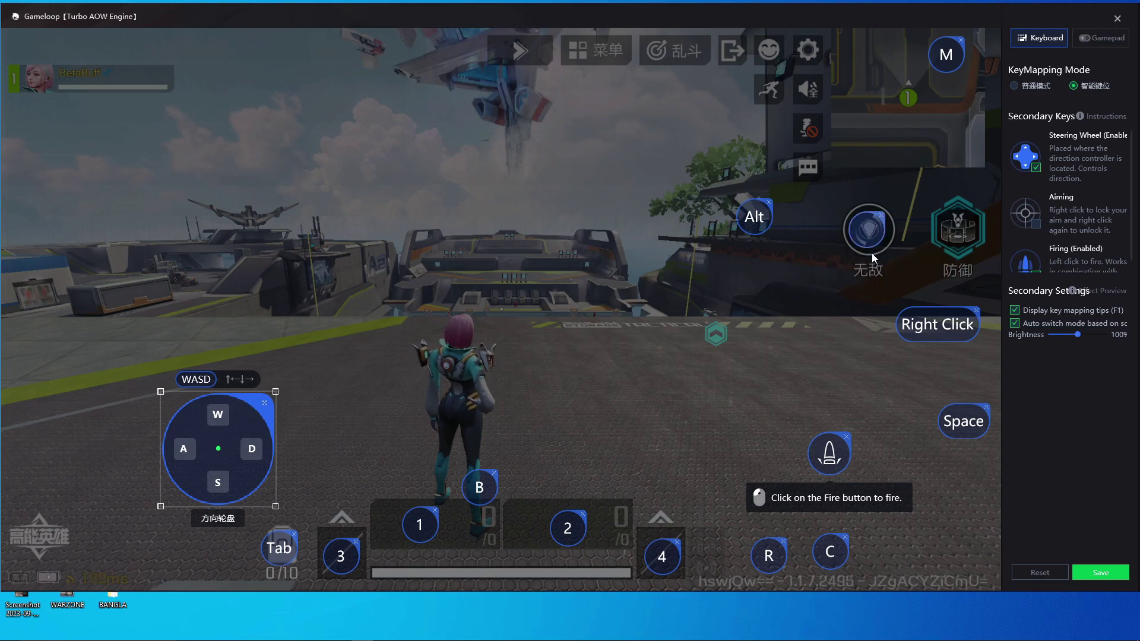
pyautogui.press('e')
pyautogui.click(957, 231)
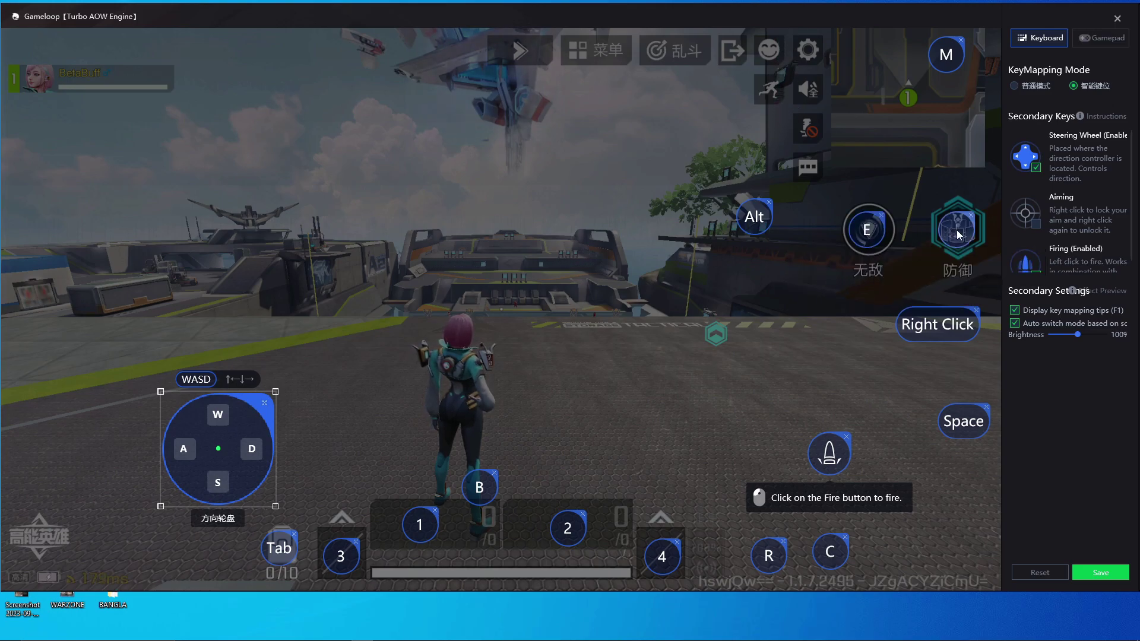
pyautogui.press('q')
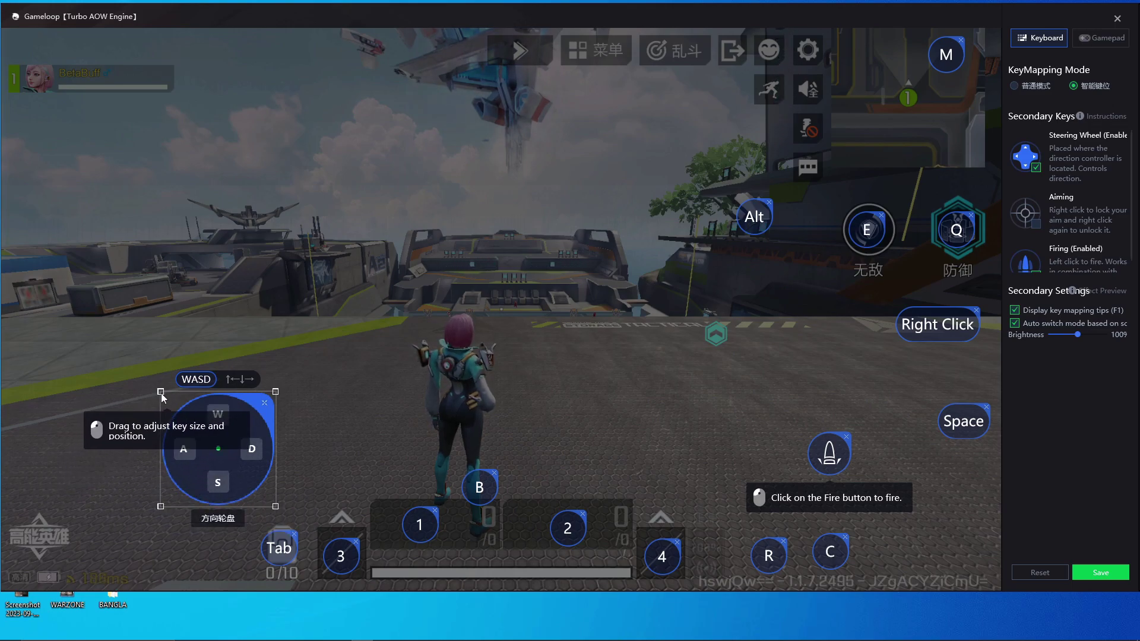
# Enlarge the WASD steering wheel, remove the M mapping from the minimap, and save the layout
pyautogui.moveTo(159, 391); pyautogui.dragTo(89, 329)
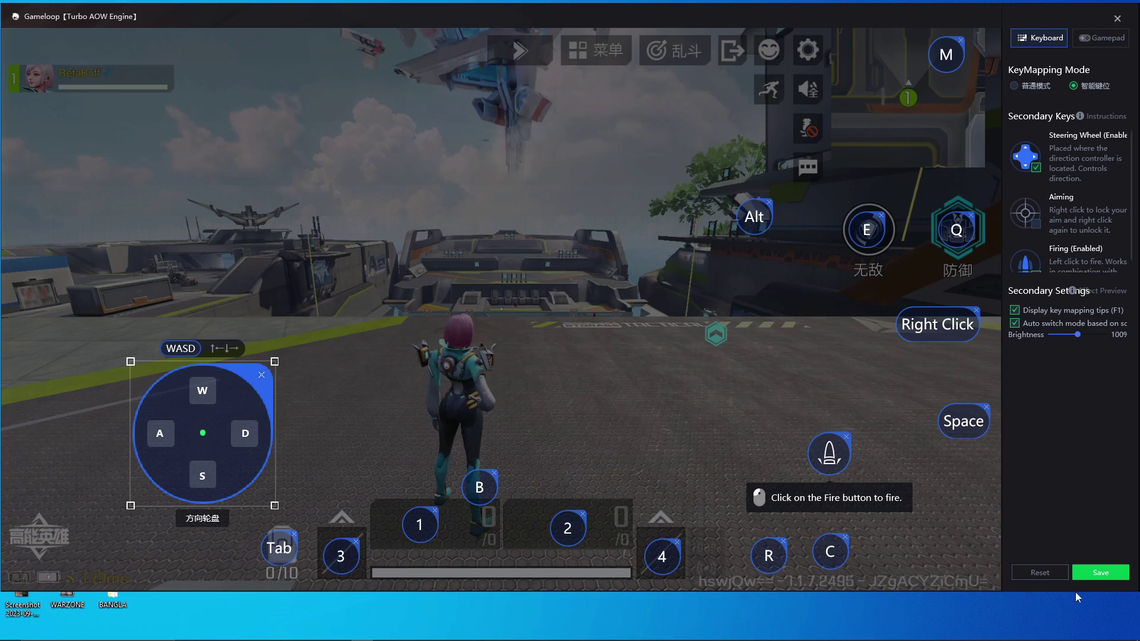
pyautogui.click(1098, 573)
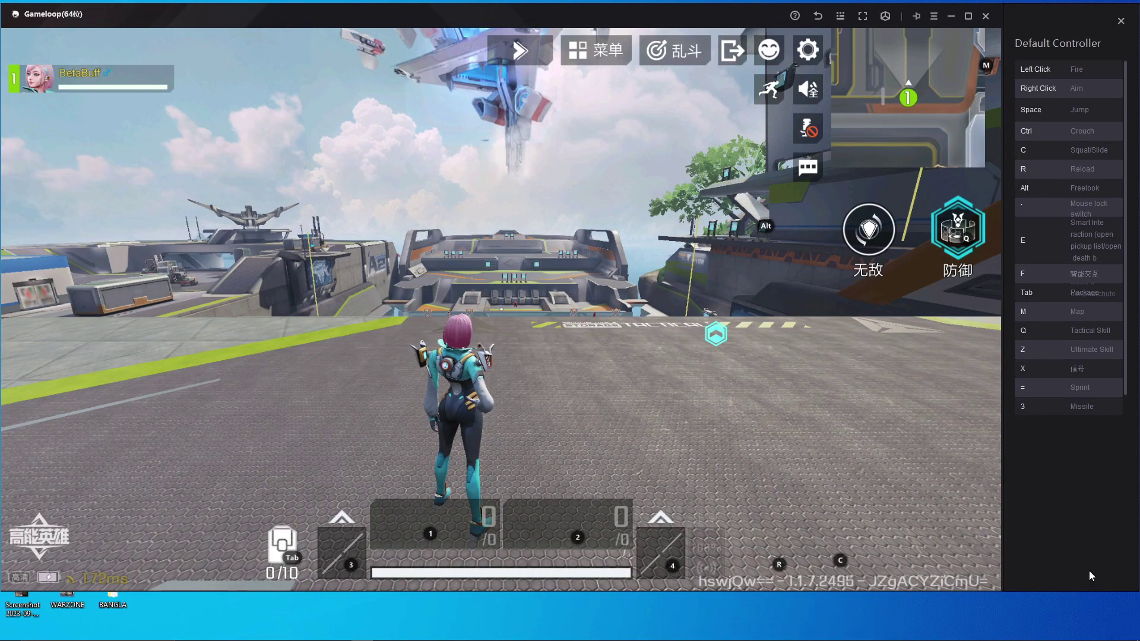
pyautogui.click(861, 18)
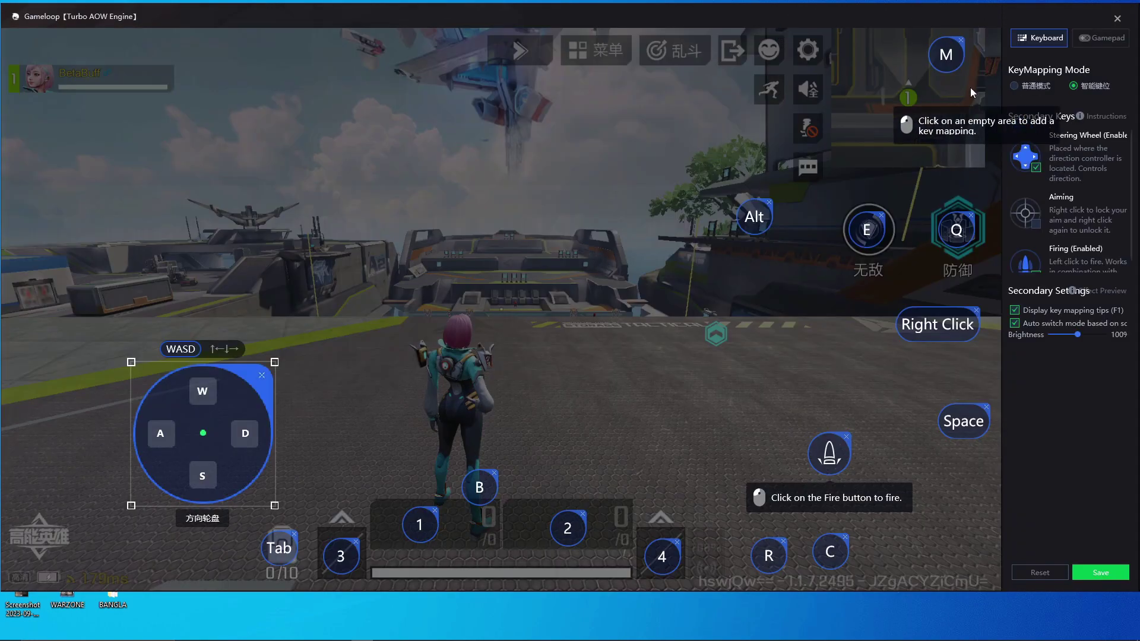
pyautogui.click(962, 40)
pyautogui.click(1101, 572)
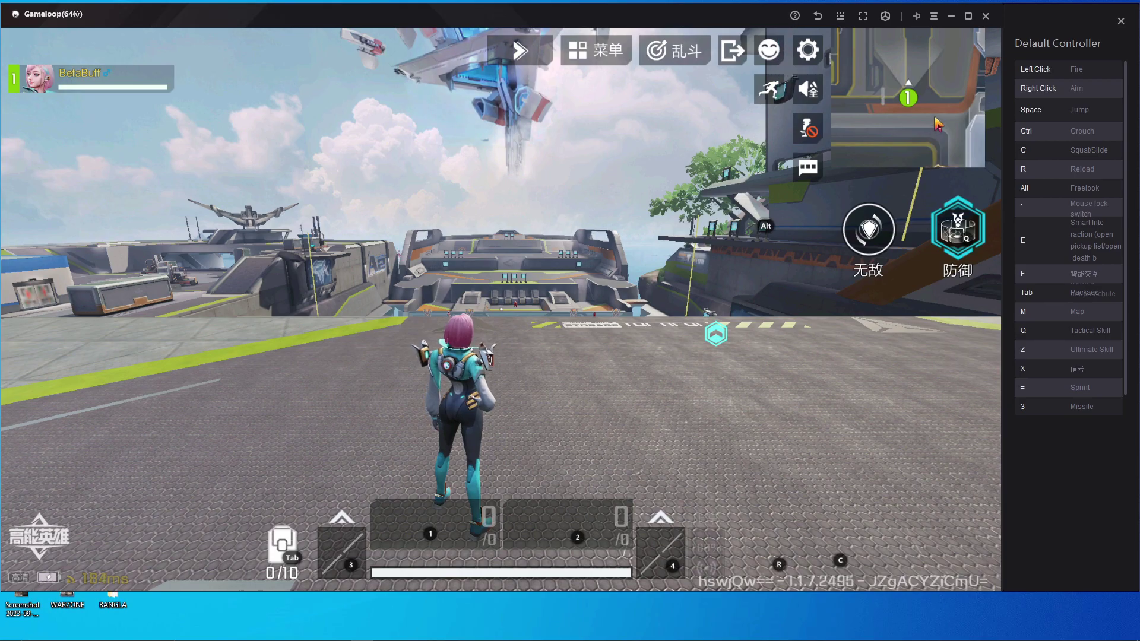
# Open the full map from the minimap, add and save an M mapping on its close button, and close the map with M
pyautogui.press('w')
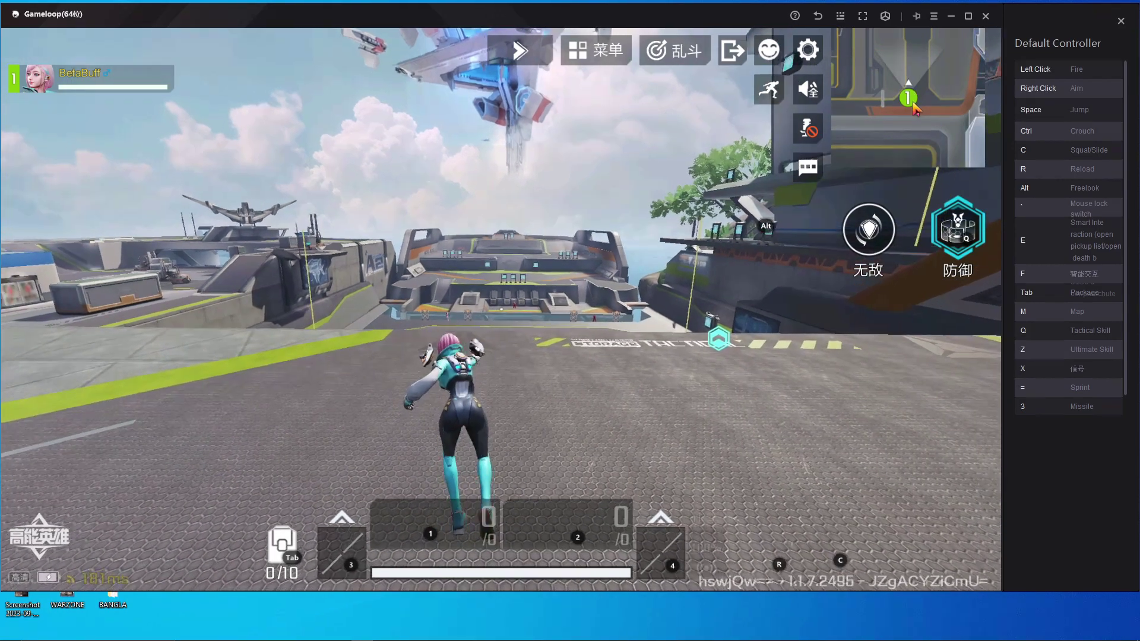
pyautogui.click(912, 106)
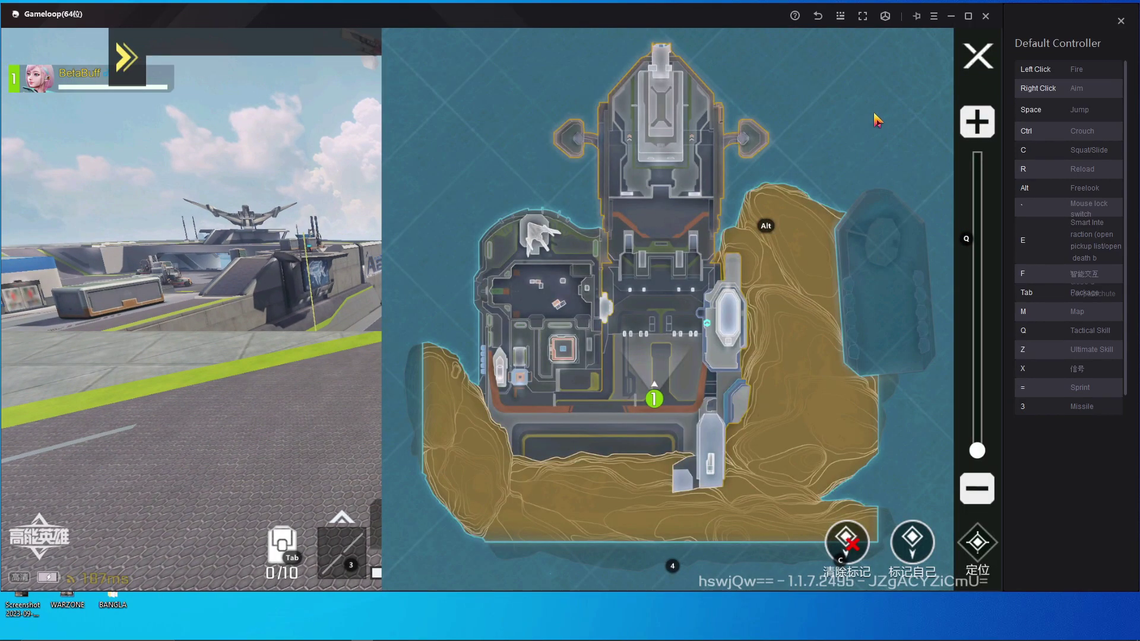
pyautogui.click(836, 20)
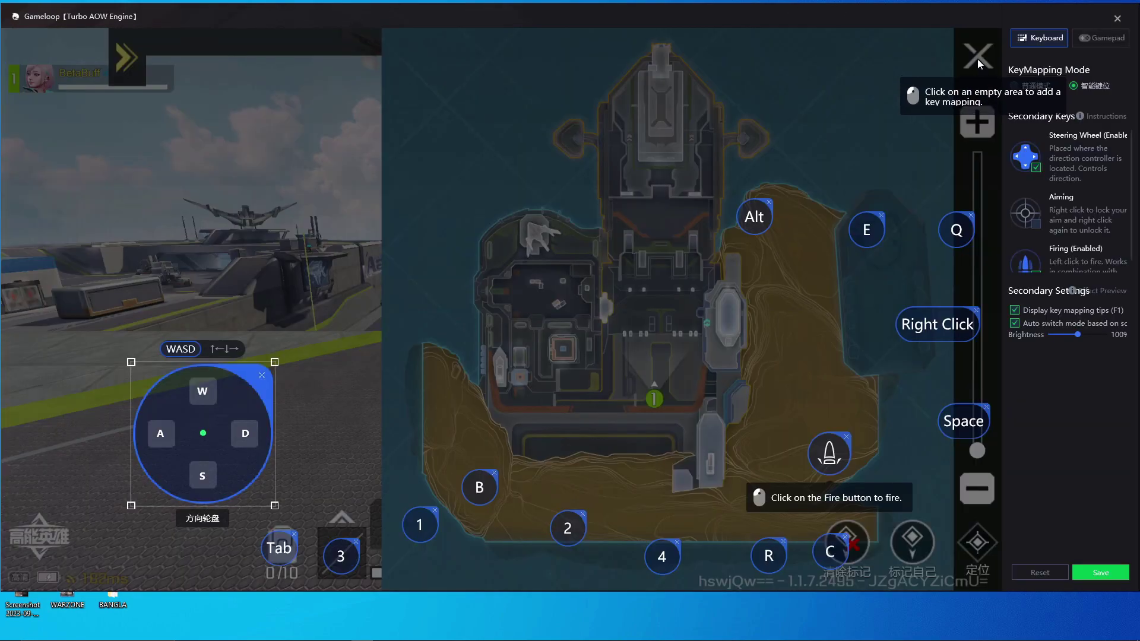
pyautogui.click(978, 59)
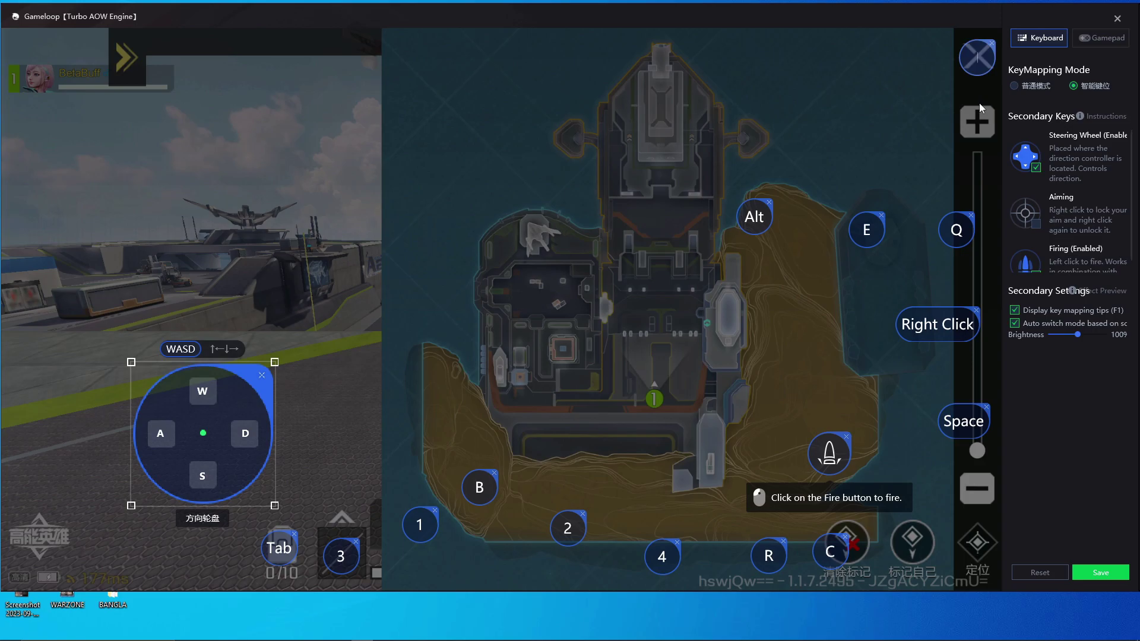
pyautogui.press('m')
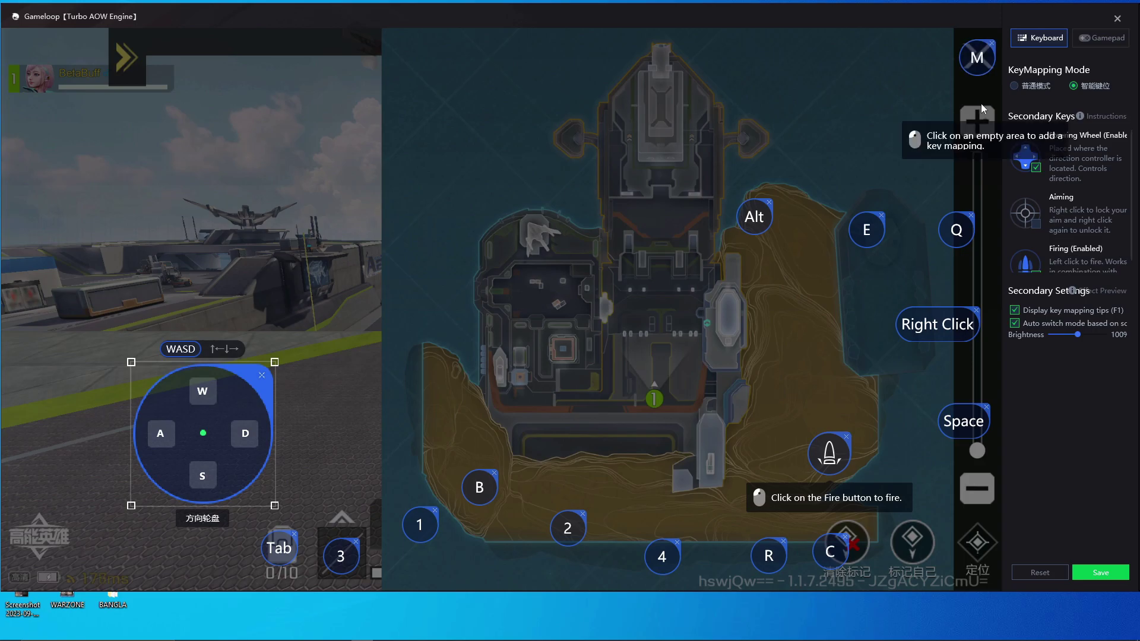
pyautogui.click(1102, 573)
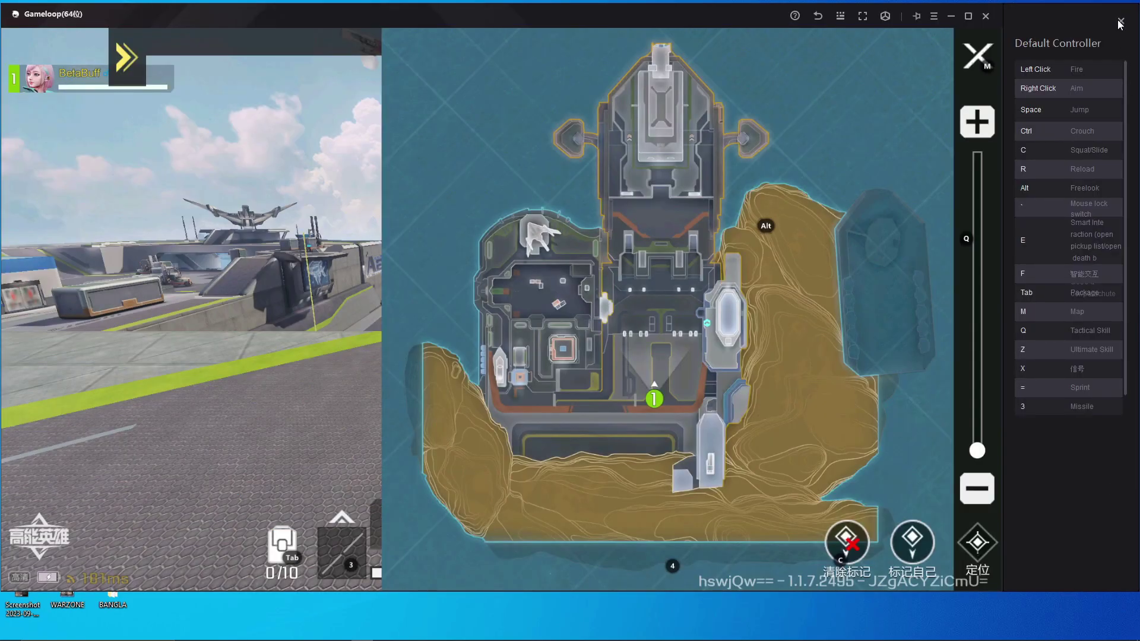
pyautogui.press('m')
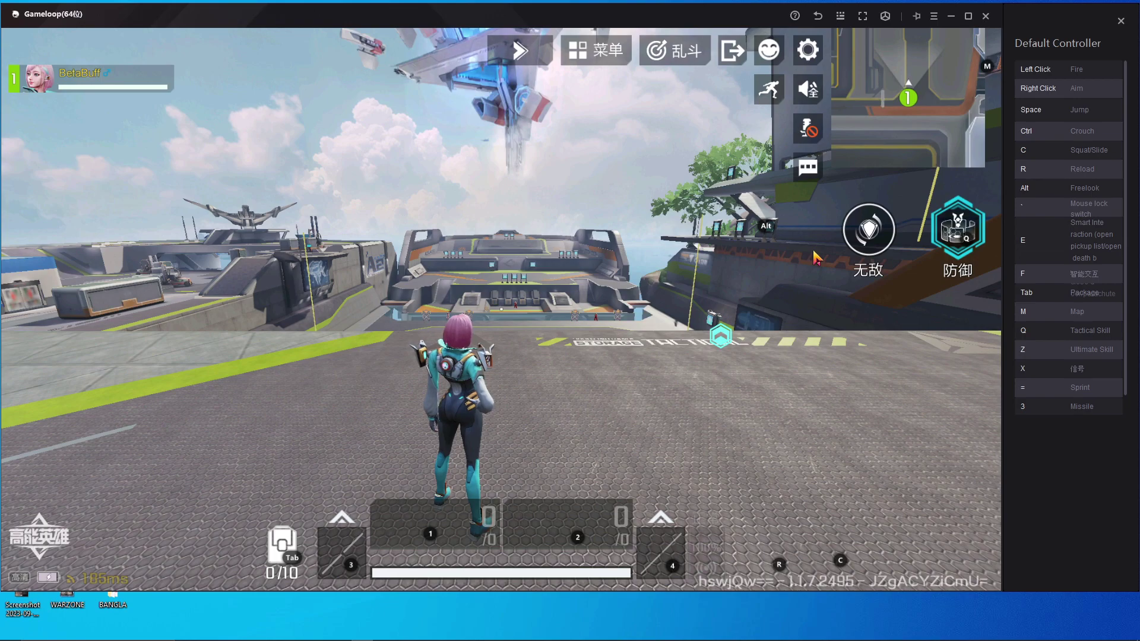
# Enable the Aiming control with Ctrl as its lock key, place it just below the 乱斗 button, and save the layout
pyautogui.click(840, 16)
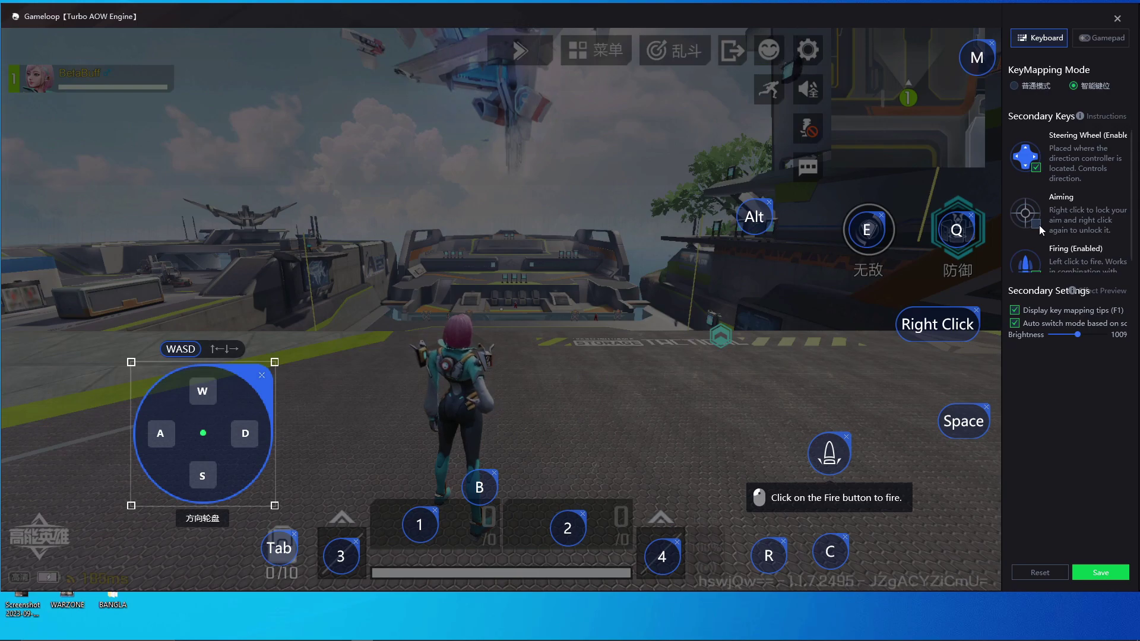
pyautogui.click(1036, 224)
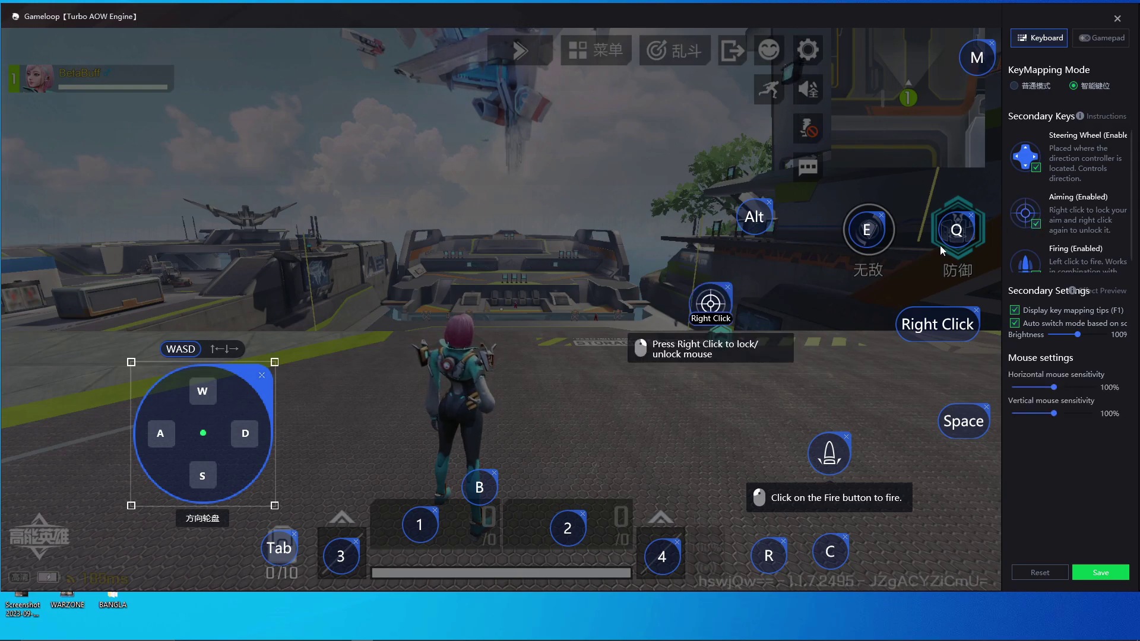
pyautogui.click(715, 320)
pyautogui.press('ctrl')
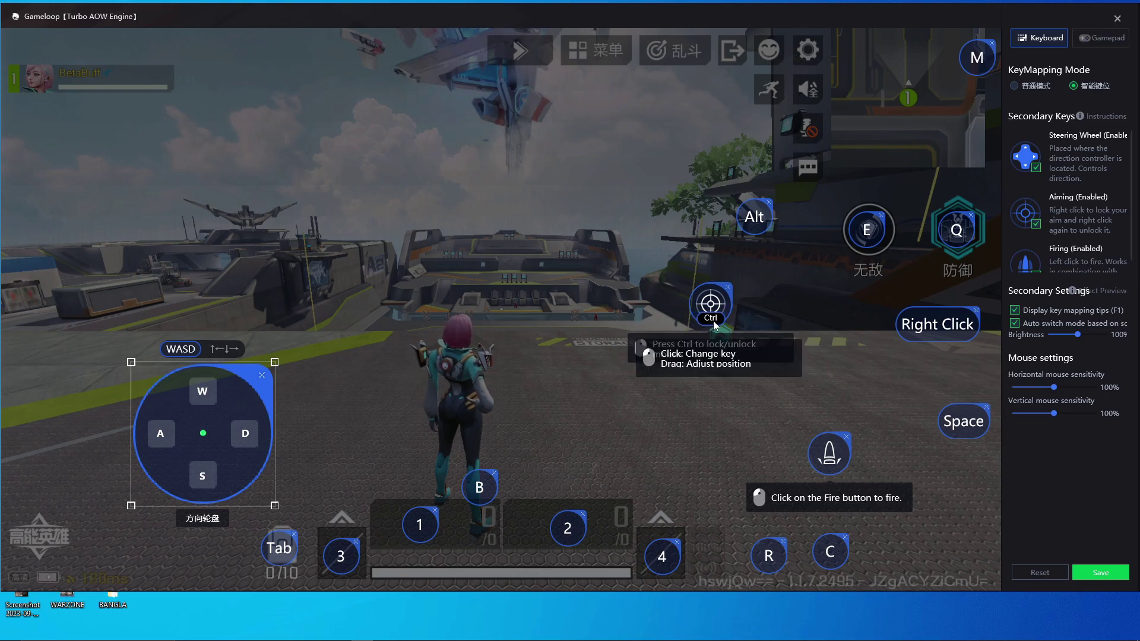
pyautogui.moveTo(714, 320); pyautogui.dragTo(703, 94)
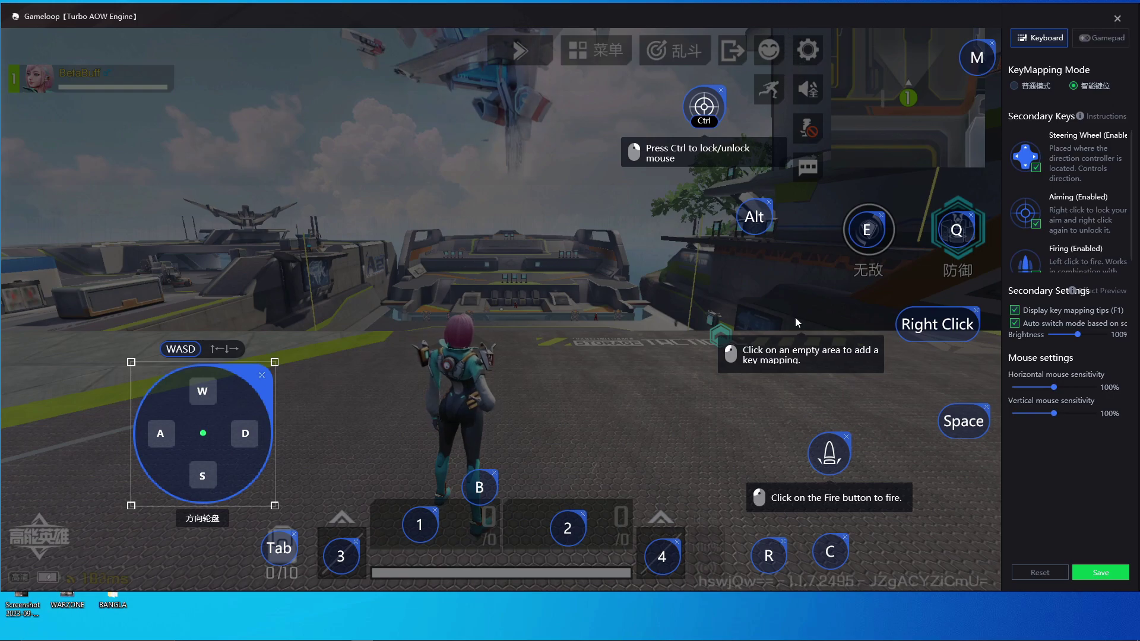
pyautogui.click(1124, 577)
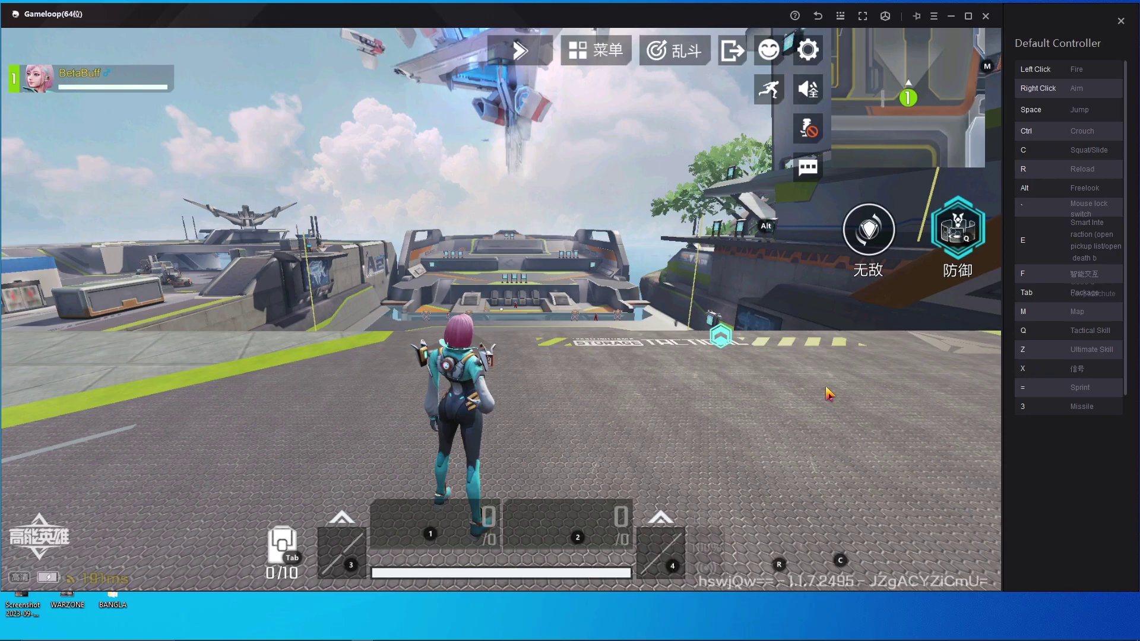
# Test mouse lock, running, jumping and sliding in the game with the saved mappings
pyautogui.press('`')
pyautogui.press('w')
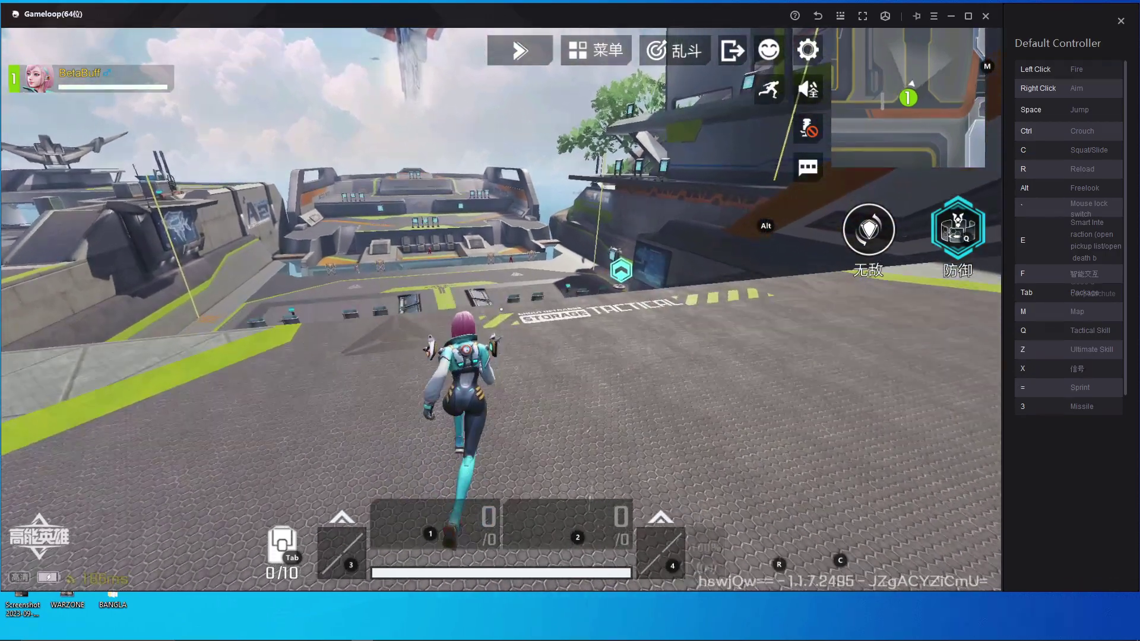
pyautogui.press('space')
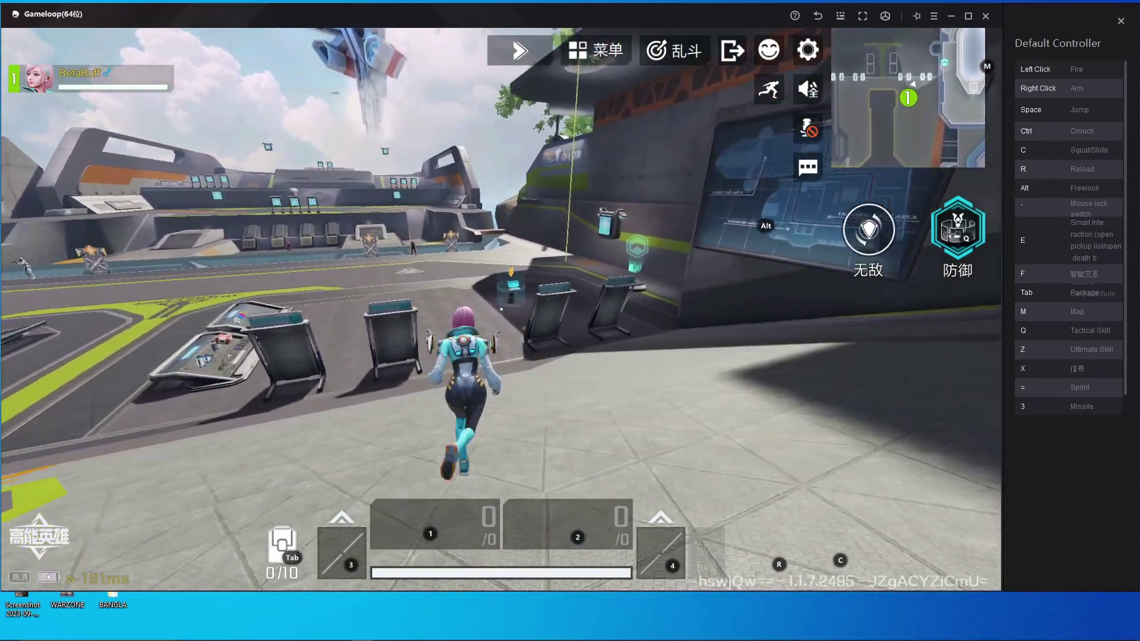
pyautogui.press('c')
pyautogui.press('space')
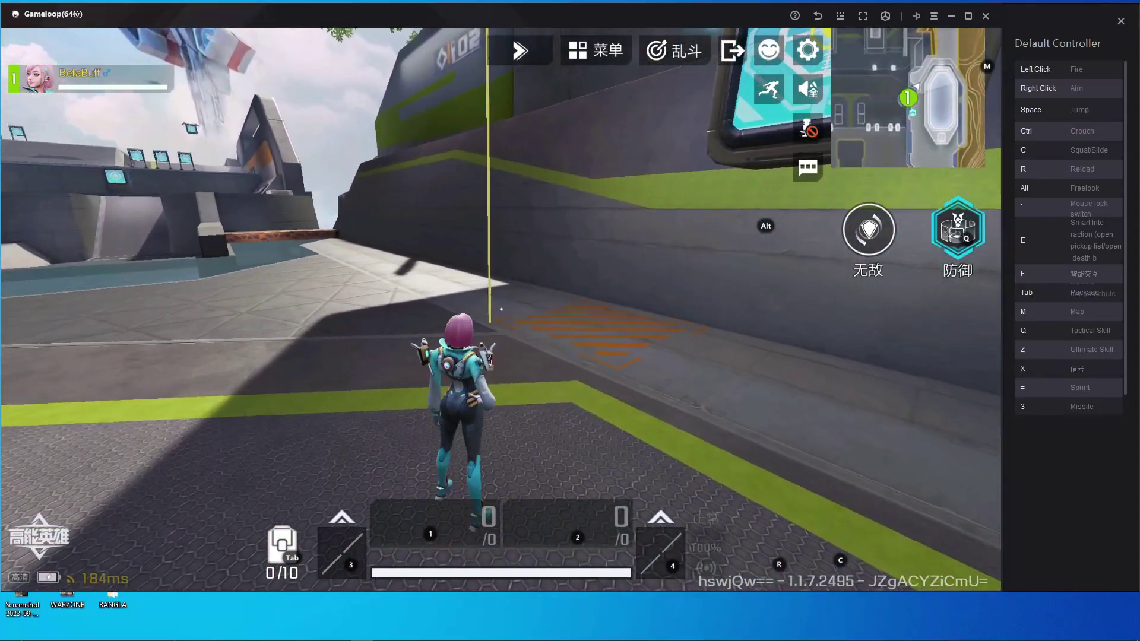
pyautogui.press('w')
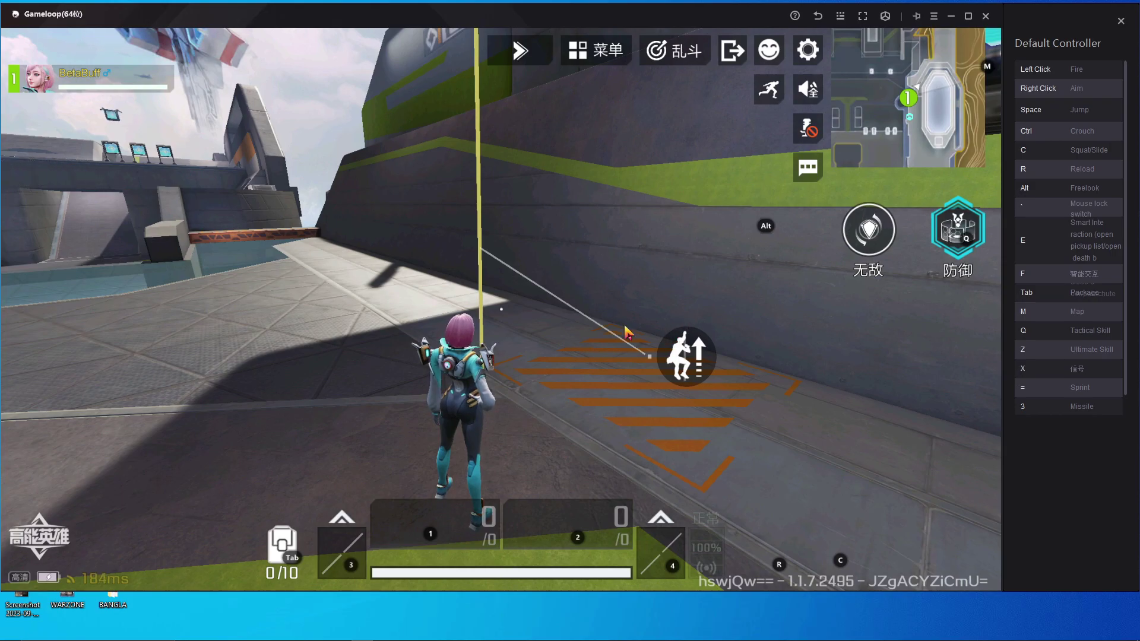
pyautogui.press('`')
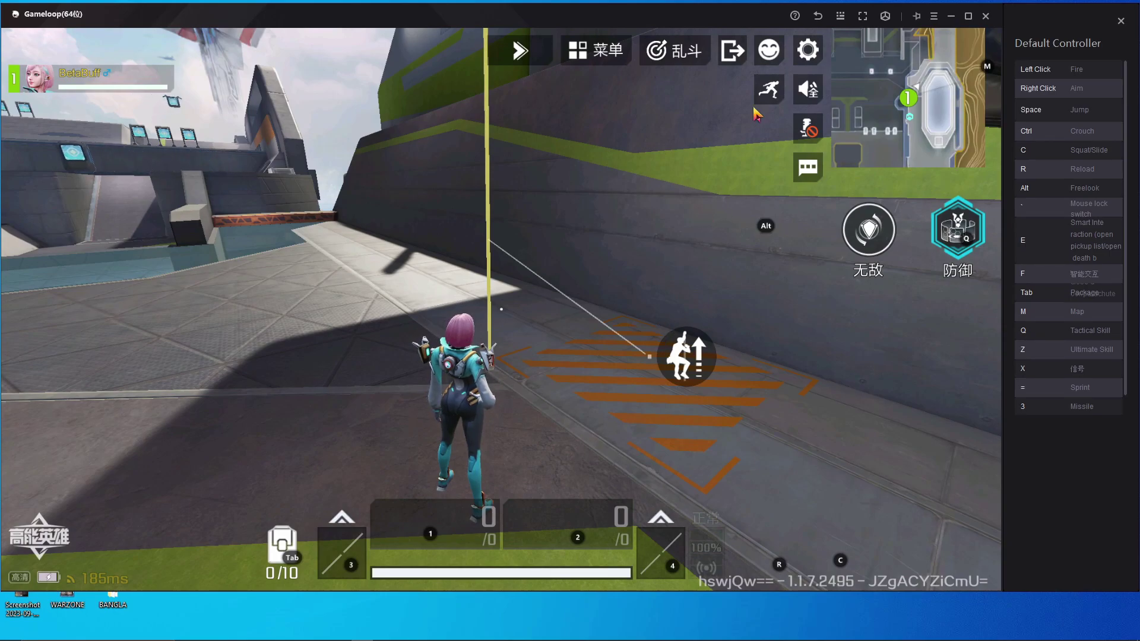
# Add an F mapping on the climb interaction prompt and save the layout
pyautogui.click(841, 18)
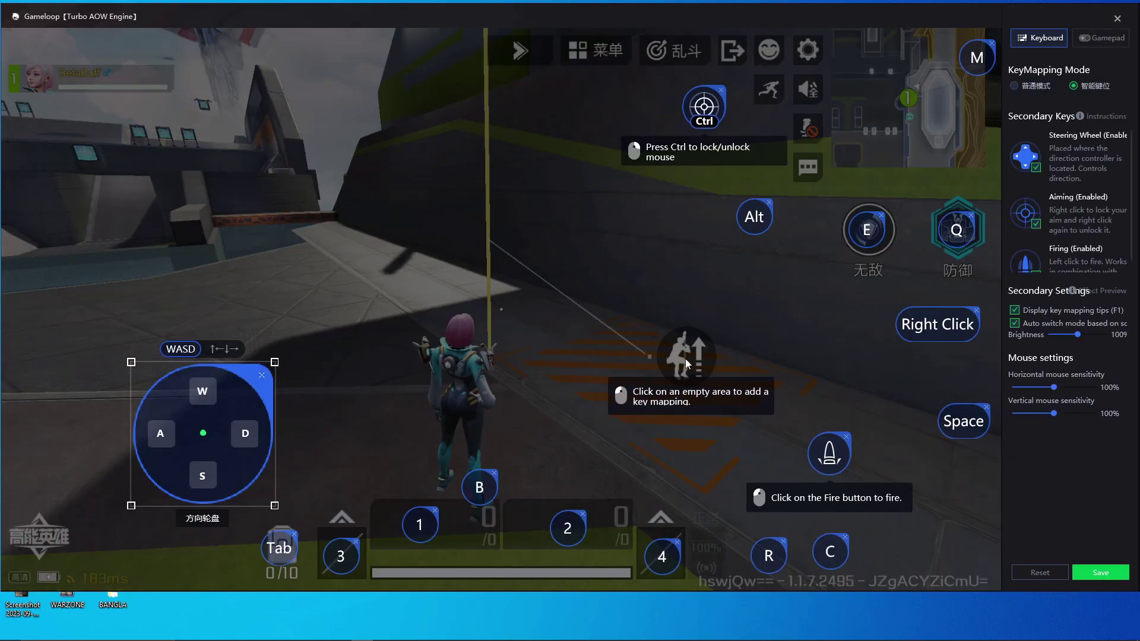
pyautogui.click(686, 362)
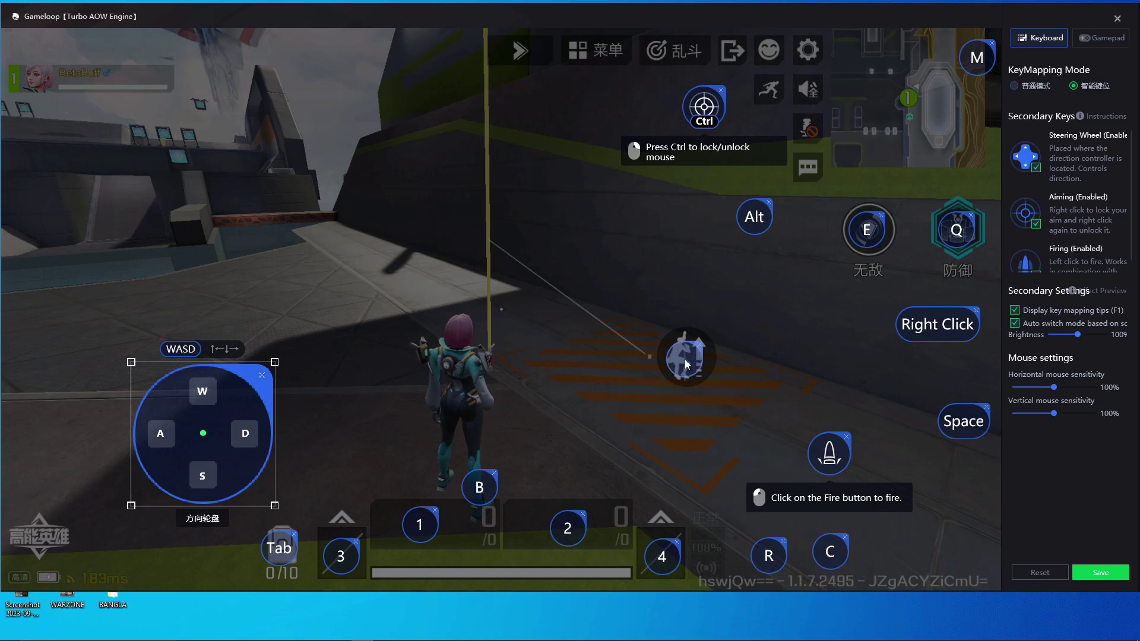
pyautogui.click(1107, 576)
# Test the F mapping while moving through the training area, including at the weapon terminal
pyautogui.press('`')
pyautogui.press('w')
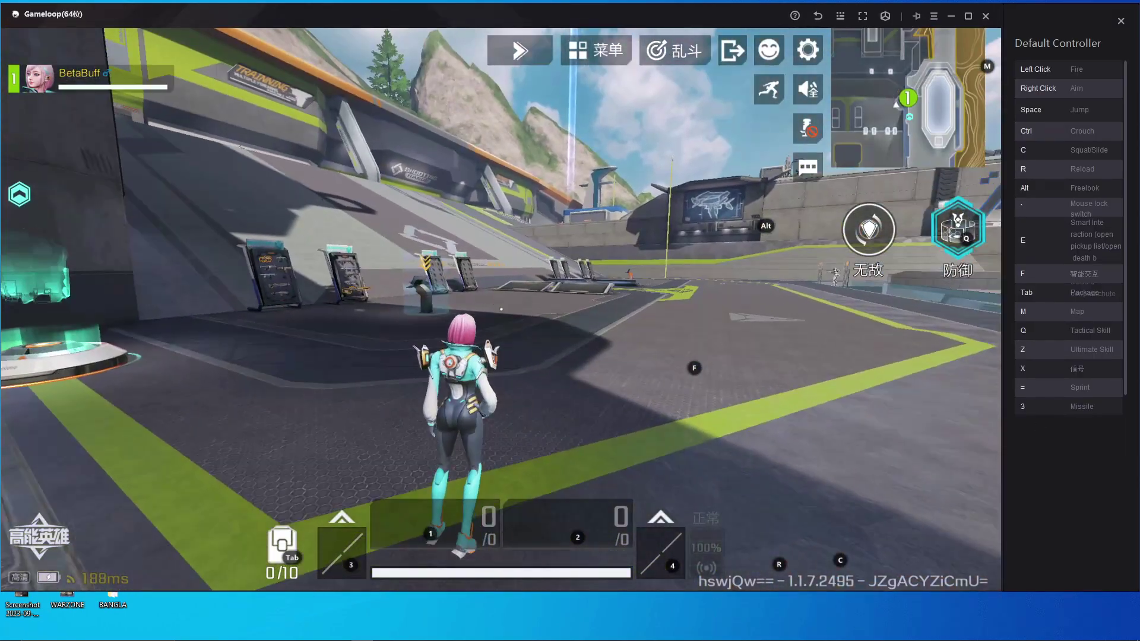
pyautogui.press('f')
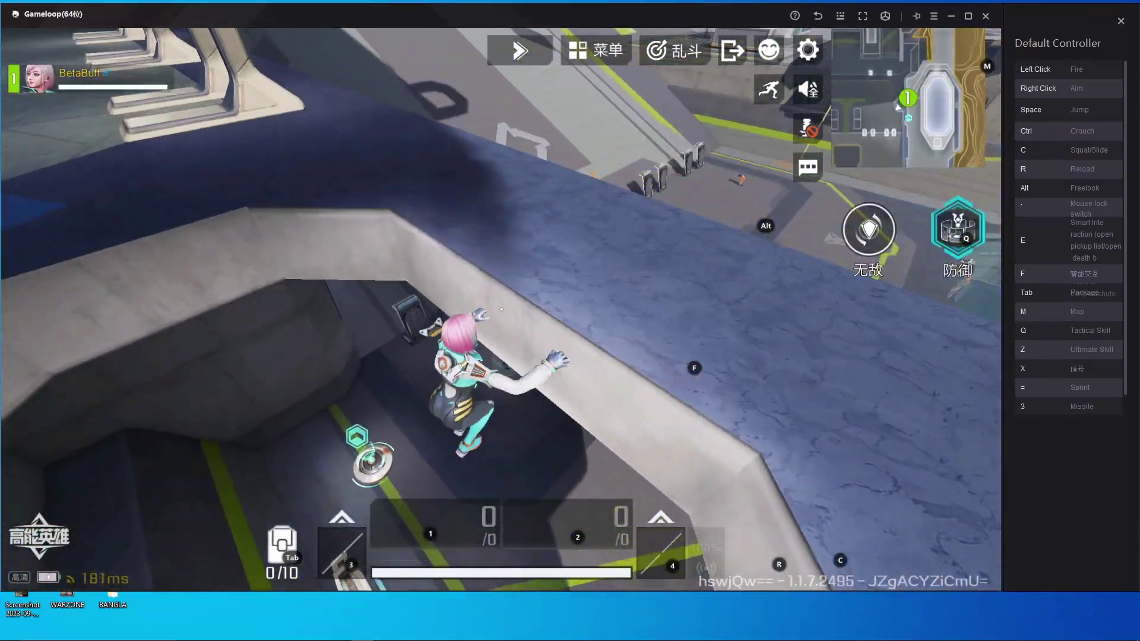
pyautogui.press('w')
pyautogui.press('w')
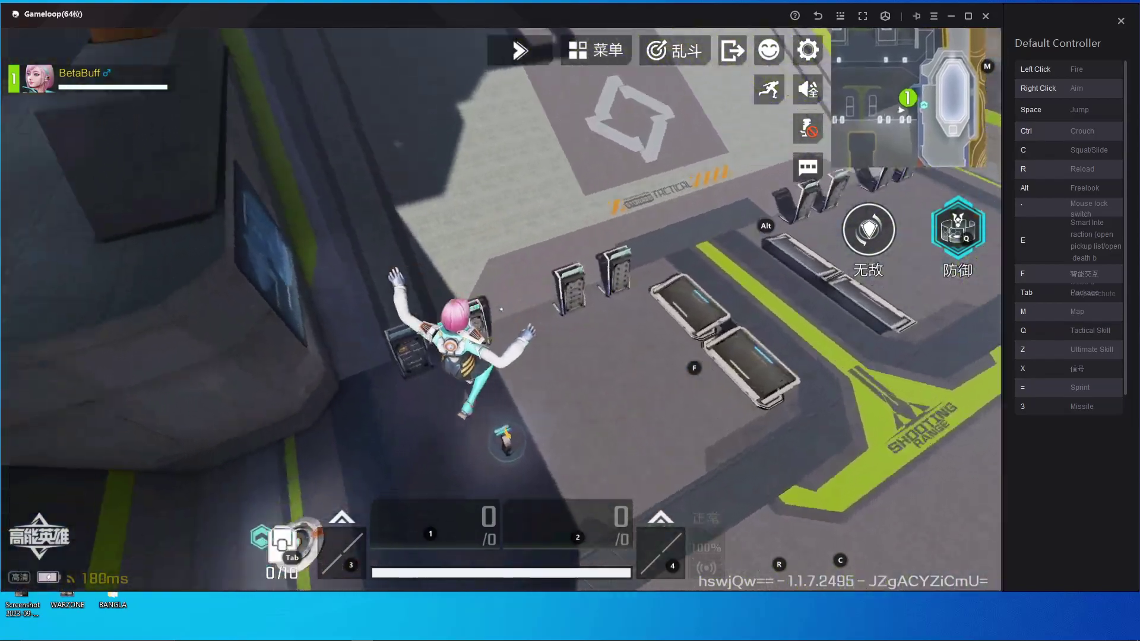
pyautogui.press('w')
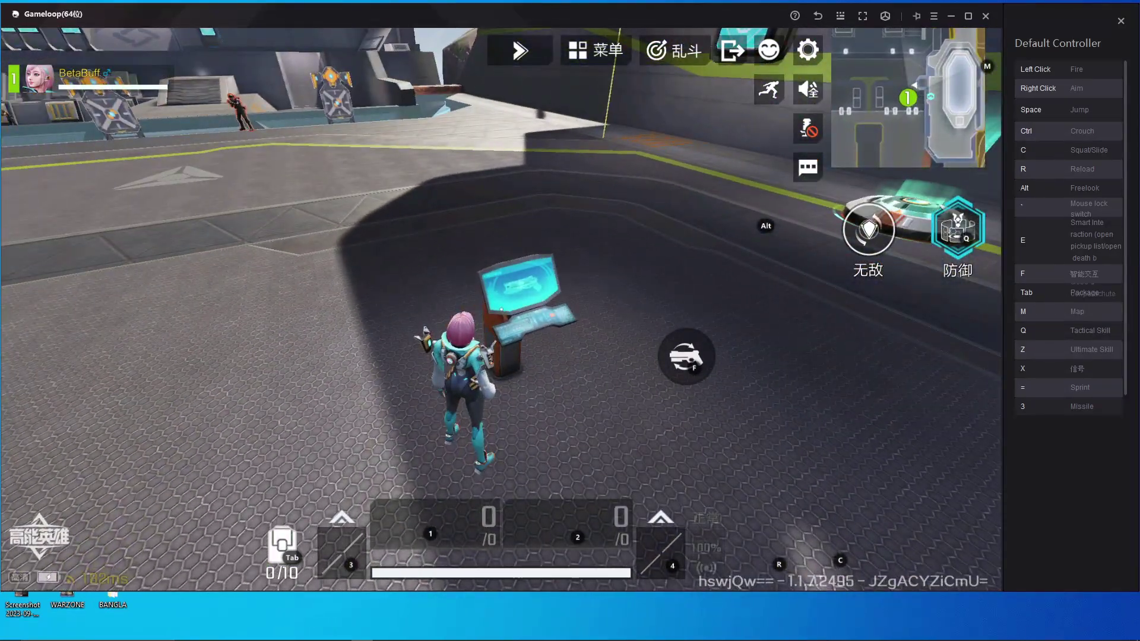
pyautogui.press('f')
pyautogui.click(963, 68)
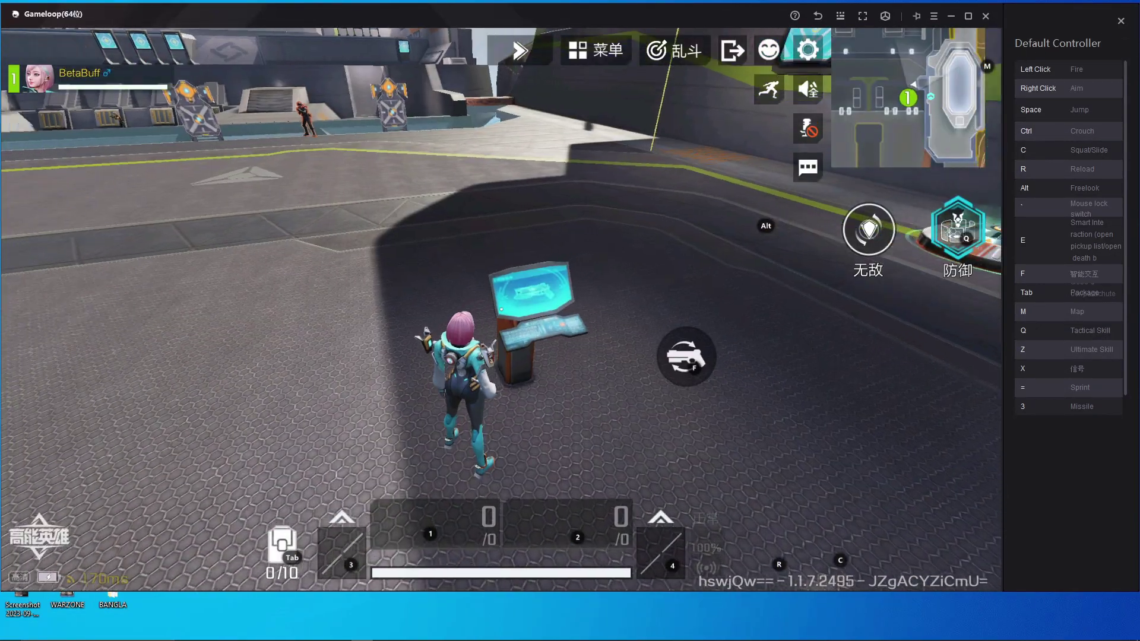
pyautogui.press('w')
pyautogui.press('w')
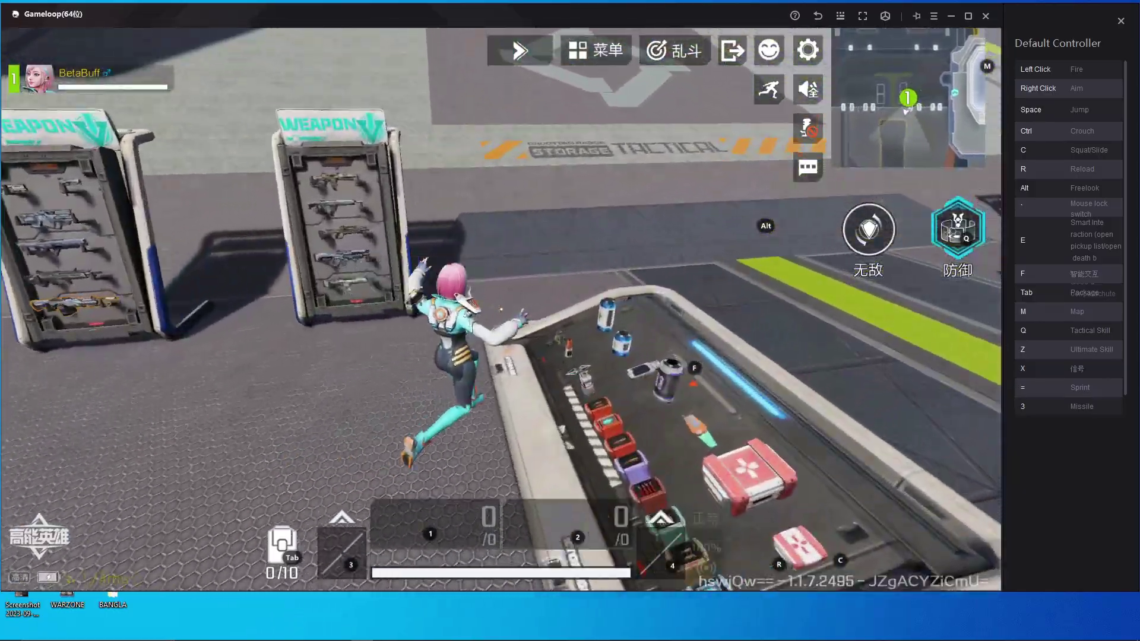
pyautogui.press('w')
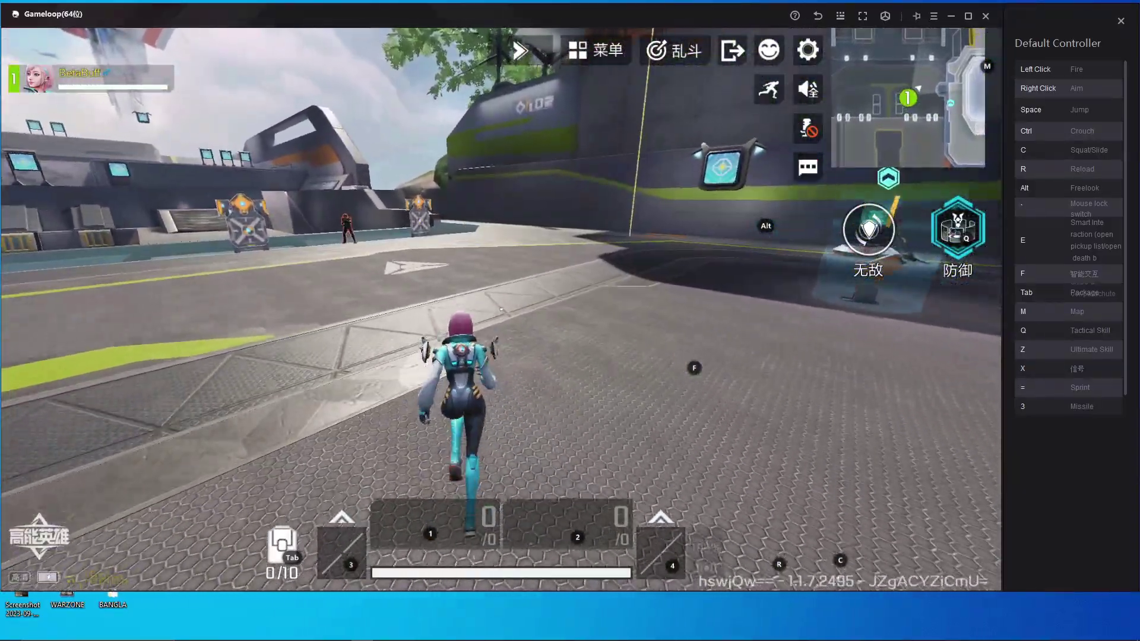
# Open the key mapping editor to review the current layout and save it
pyautogui.click(840, 16)
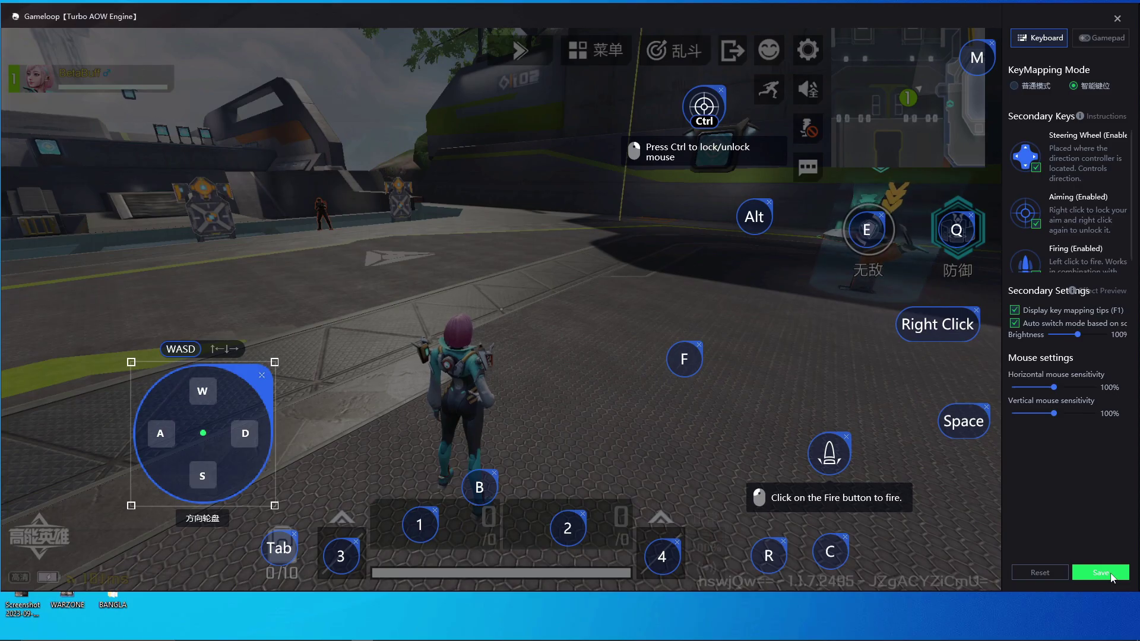
pyautogui.click(1112, 576)
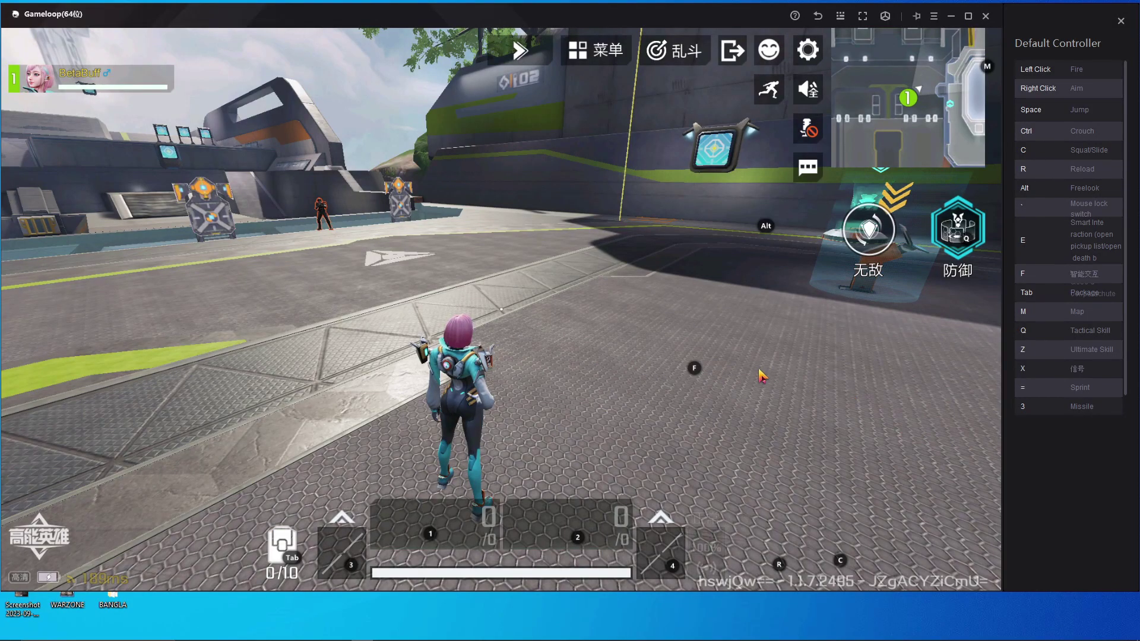
# Test running, jumping and sliding around the shooting range with the saved key mappings
pyautogui.press('w')
pyautogui.press('space')
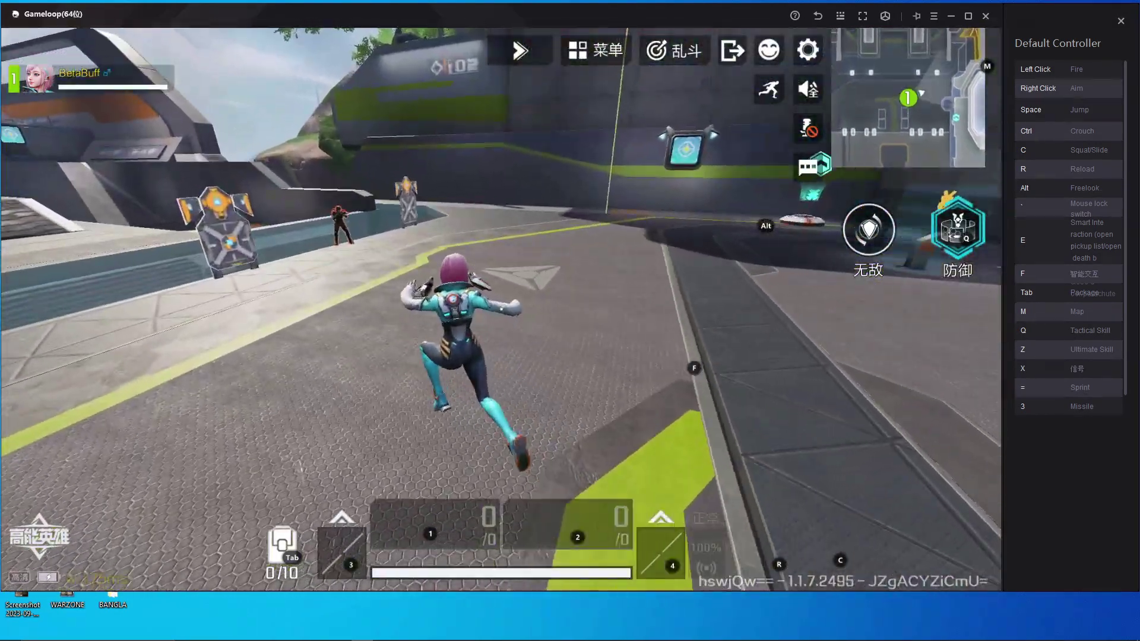
pyautogui.press('w')
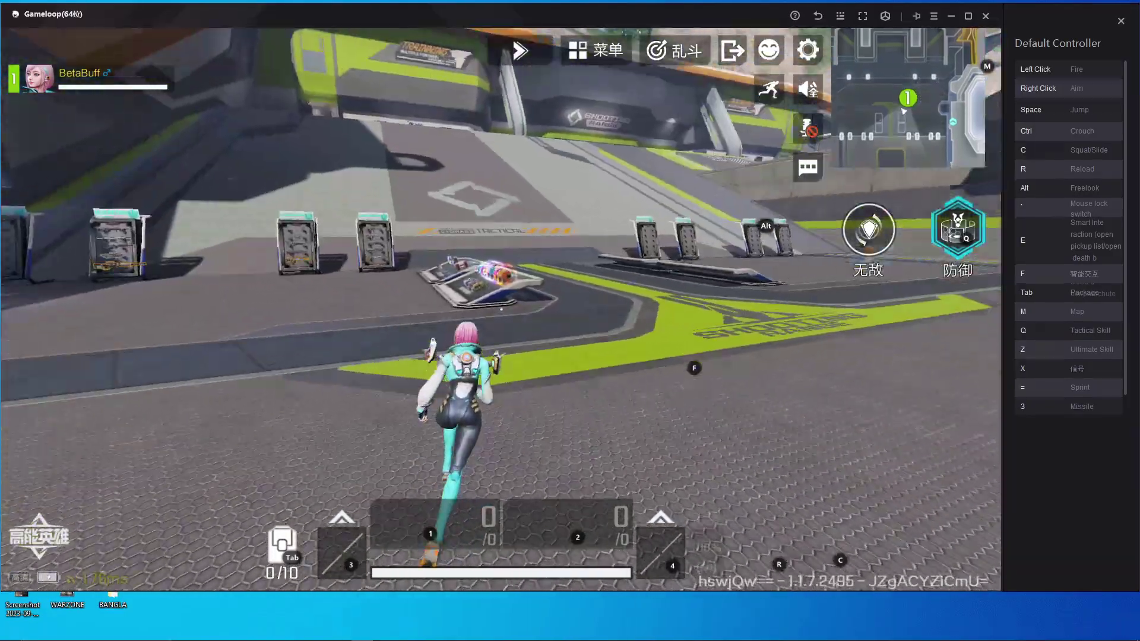
pyautogui.press('w')
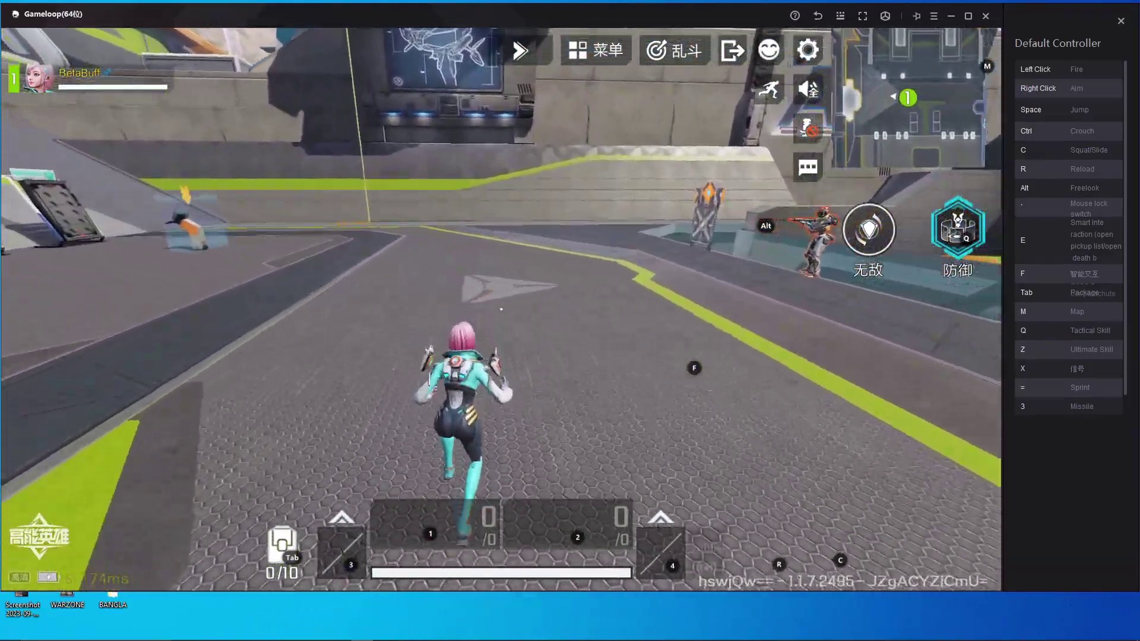
pyautogui.press('c')
pyautogui.press('w')
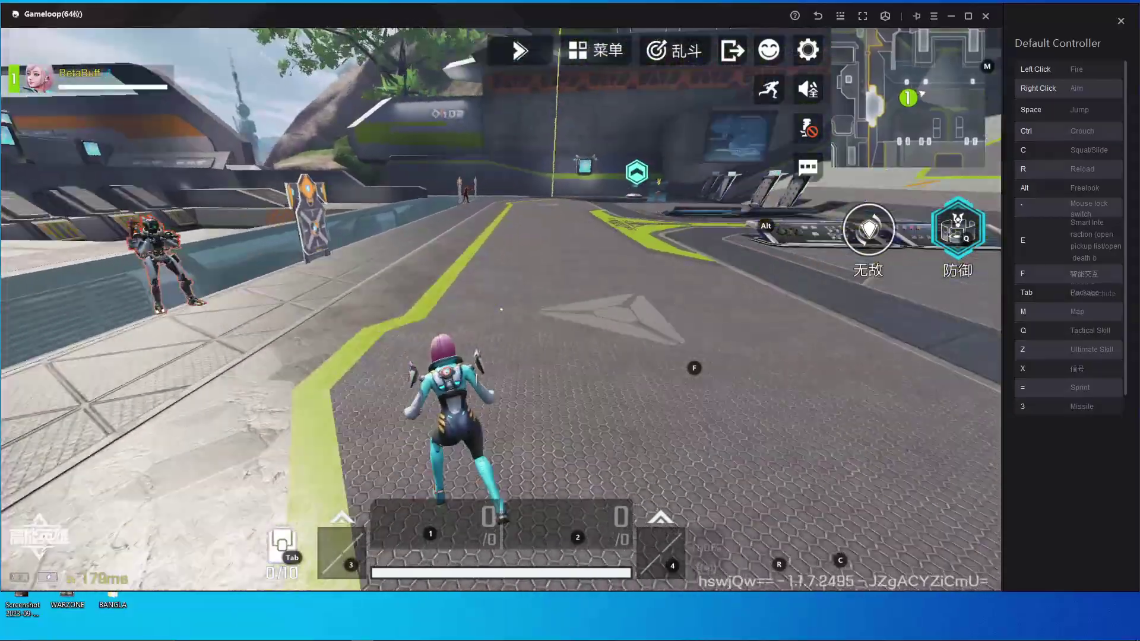
pyautogui.press('w')
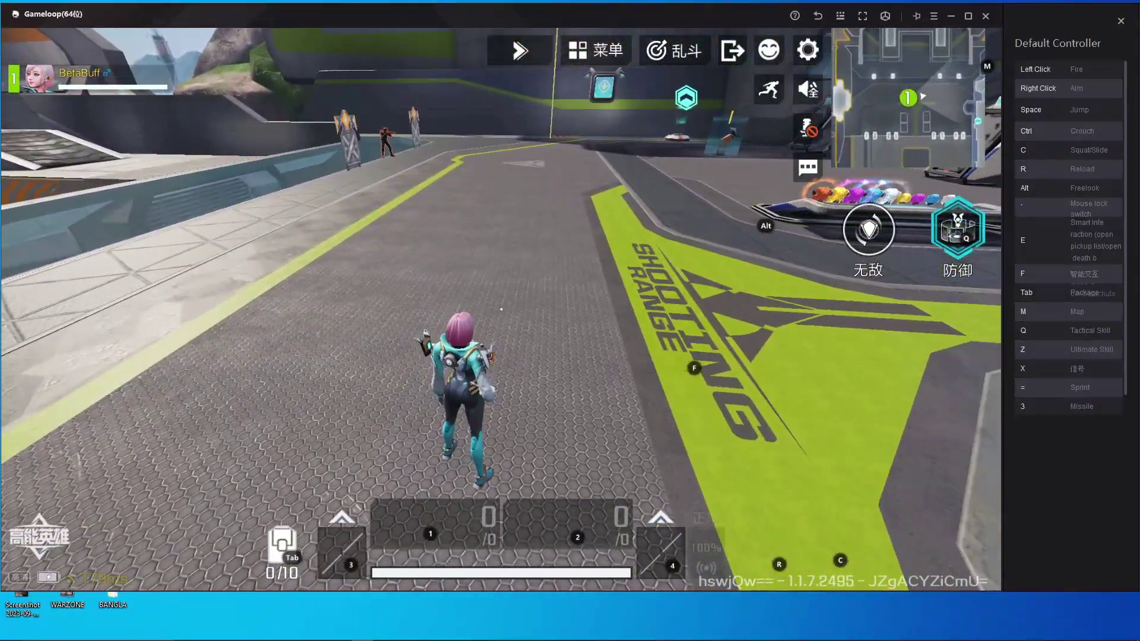
pyautogui.press('w')
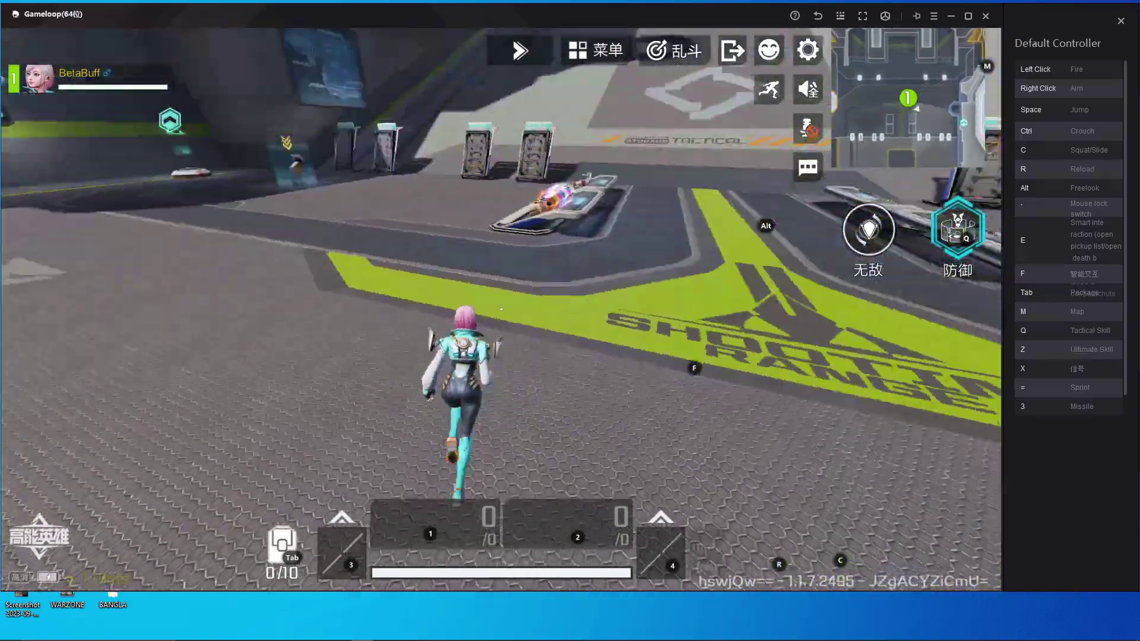
pyautogui.press('w')
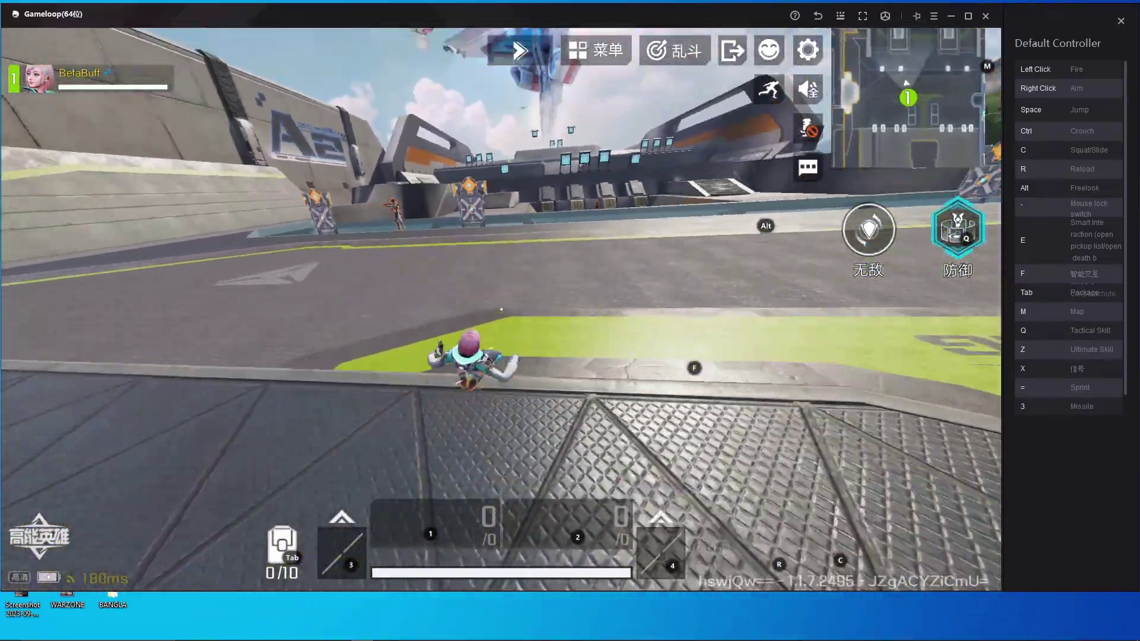
pyautogui.press('w')
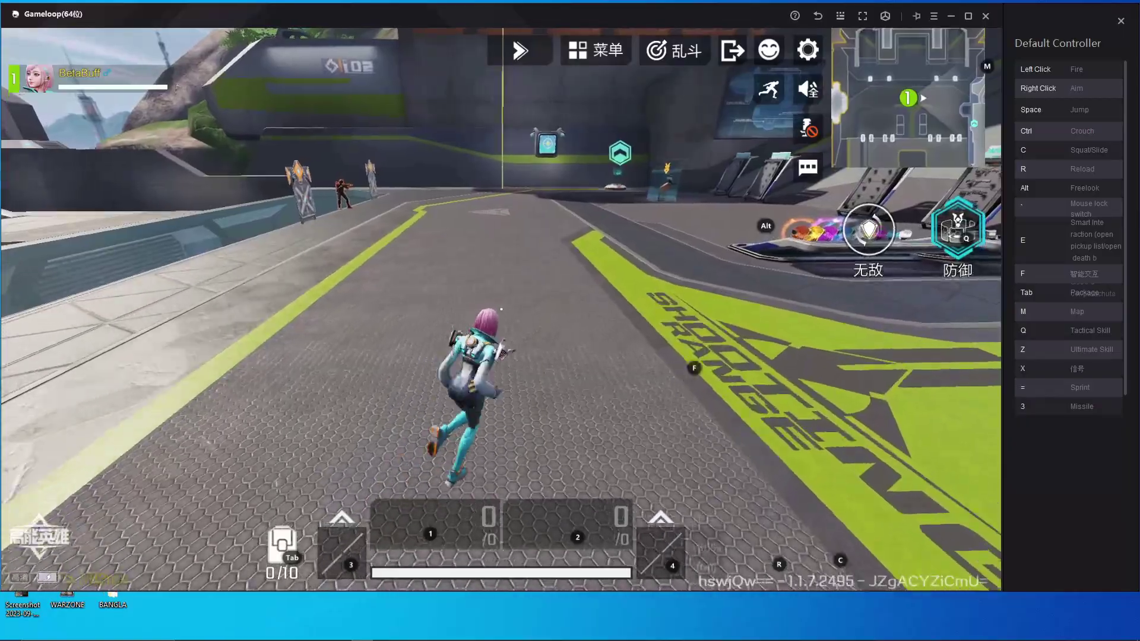
pyautogui.press('w')
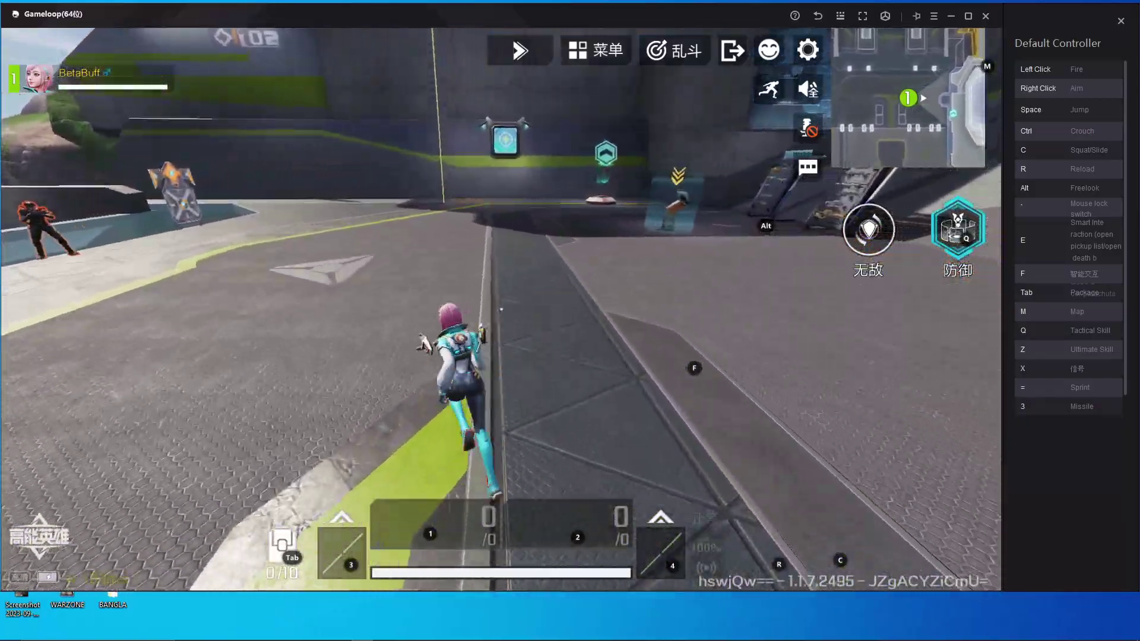
# Run to the weapon rack and pick up the 追猎者射手步枪 rifle using the F mapping
pyautogui.press('w')
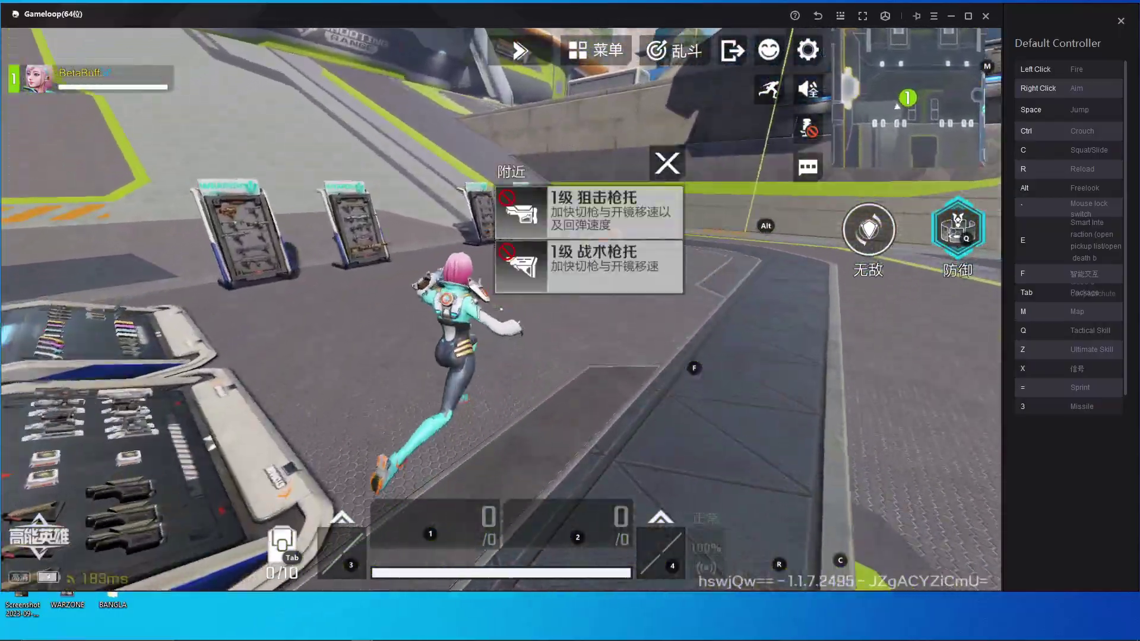
pyautogui.press('w')
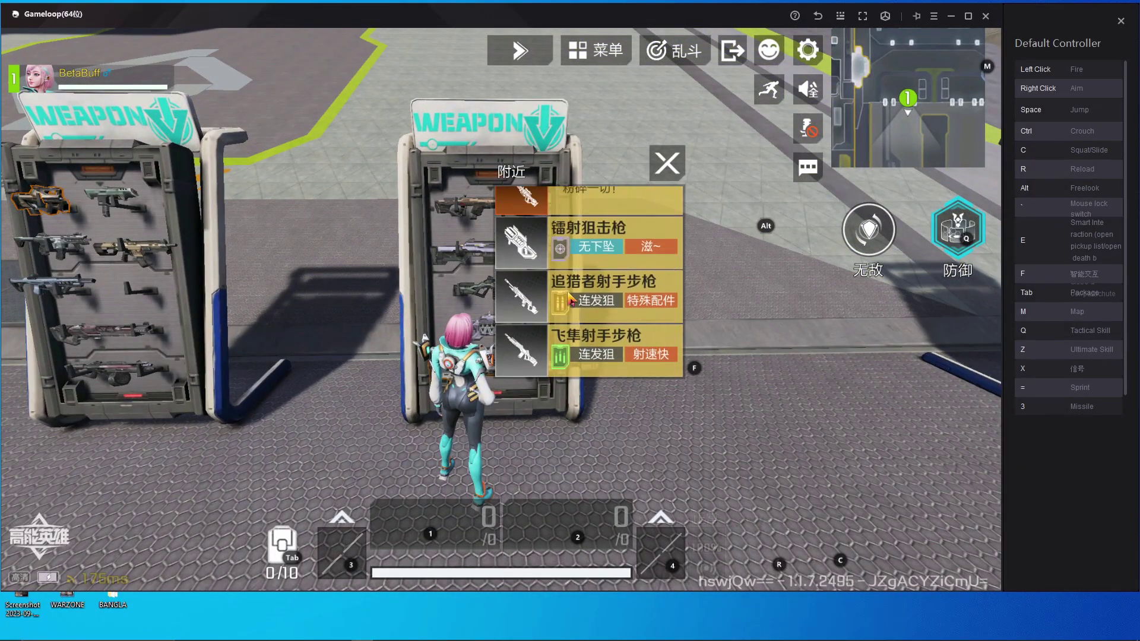
pyautogui.press('f')
pyautogui.press('w')
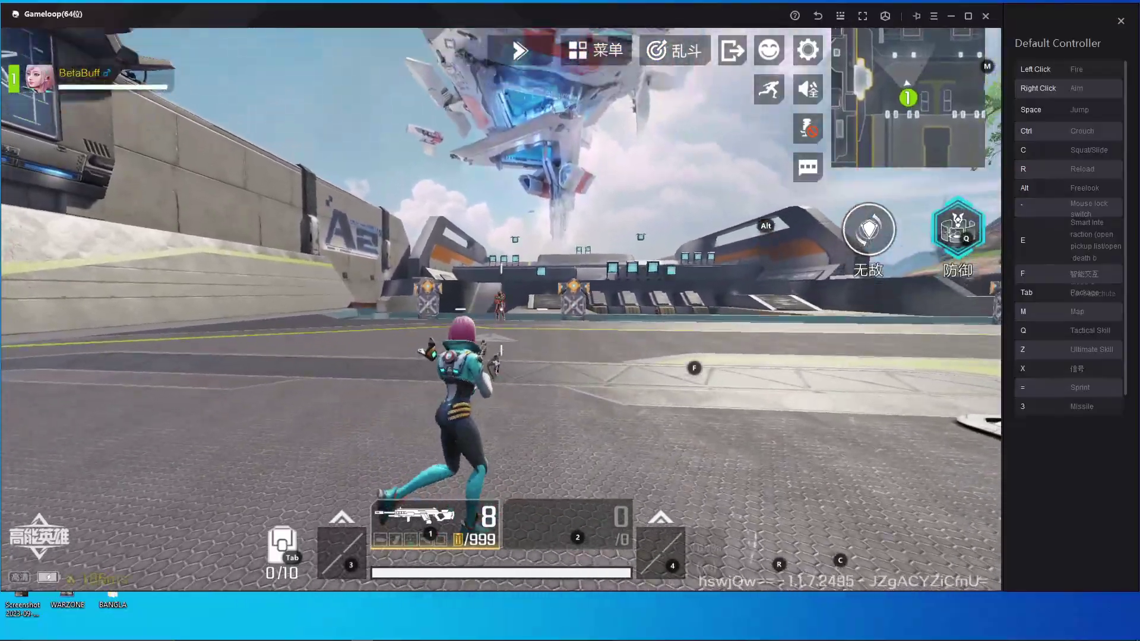
# Test the aim and fire mappings by aiming down the rifle's sights and firing four shots at the target
pyautogui.rightClick(501, 309)
pyautogui.rightClick(502, 309)
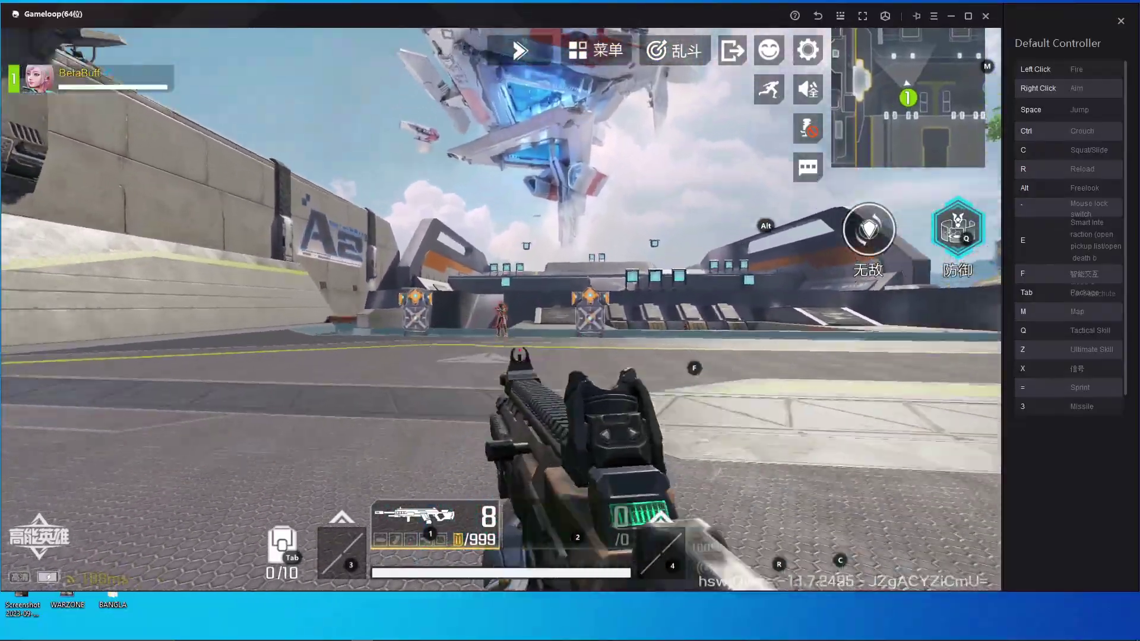
pyautogui.rightClick(501, 310)
pyautogui.click(501, 309)
pyautogui.click(501, 310)
pyautogui.click(501, 310)
pyautogui.click(501, 309)
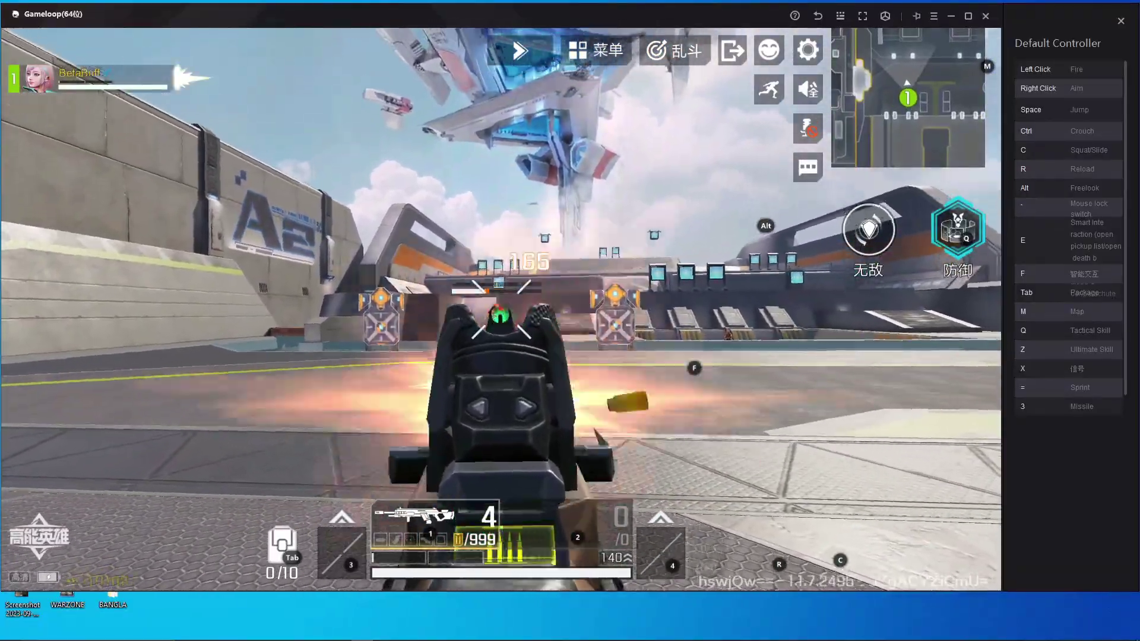
# Test toggling the rifle's aim on and off while moving through the shooting range
pyautogui.rightClick(502, 309)
pyautogui.press('w')
pyautogui.press('w')
pyautogui.rightClick(502, 309)
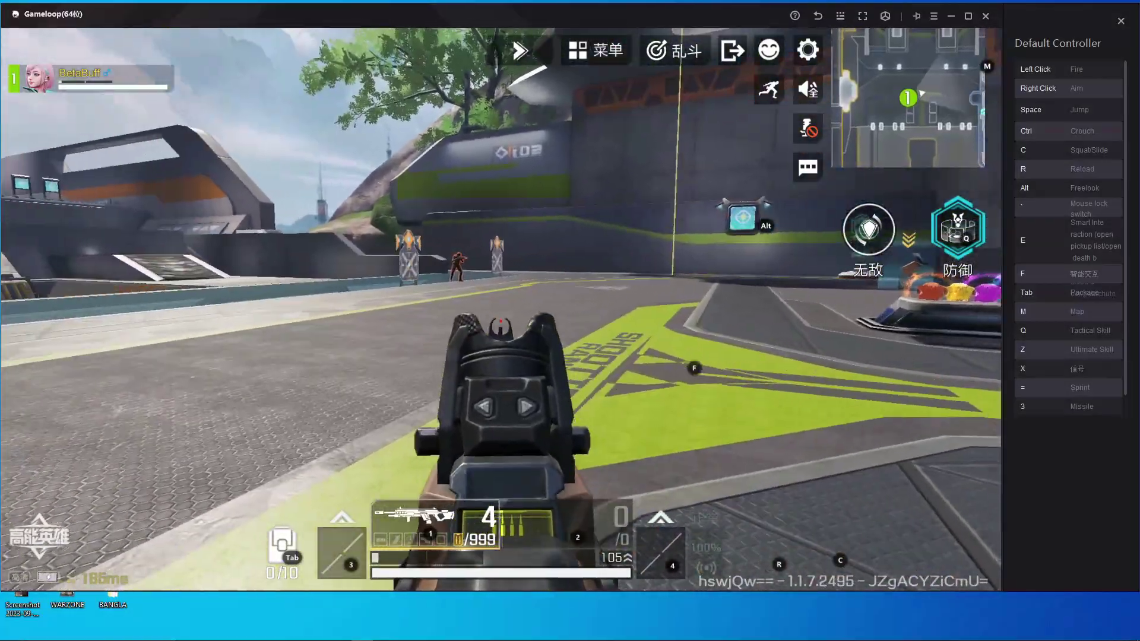
pyautogui.rightClick(501, 309)
# Inspect the 普通模式 key layout in the mapping editor, return to 智能键位 mode and save
pyautogui.press('`')
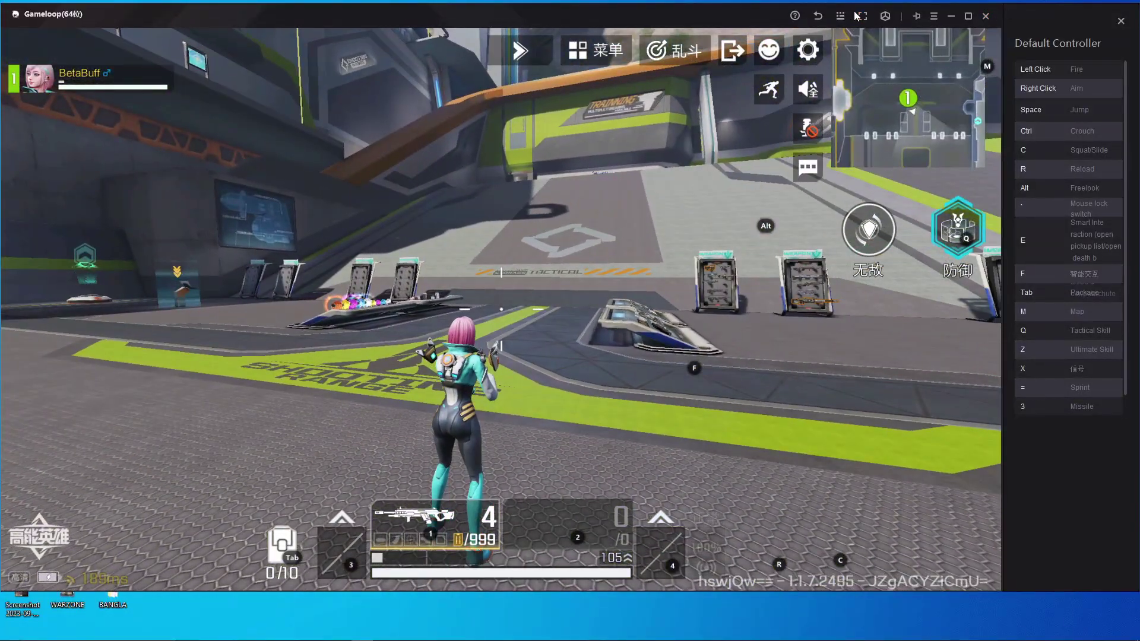
pyautogui.click(843, 17)
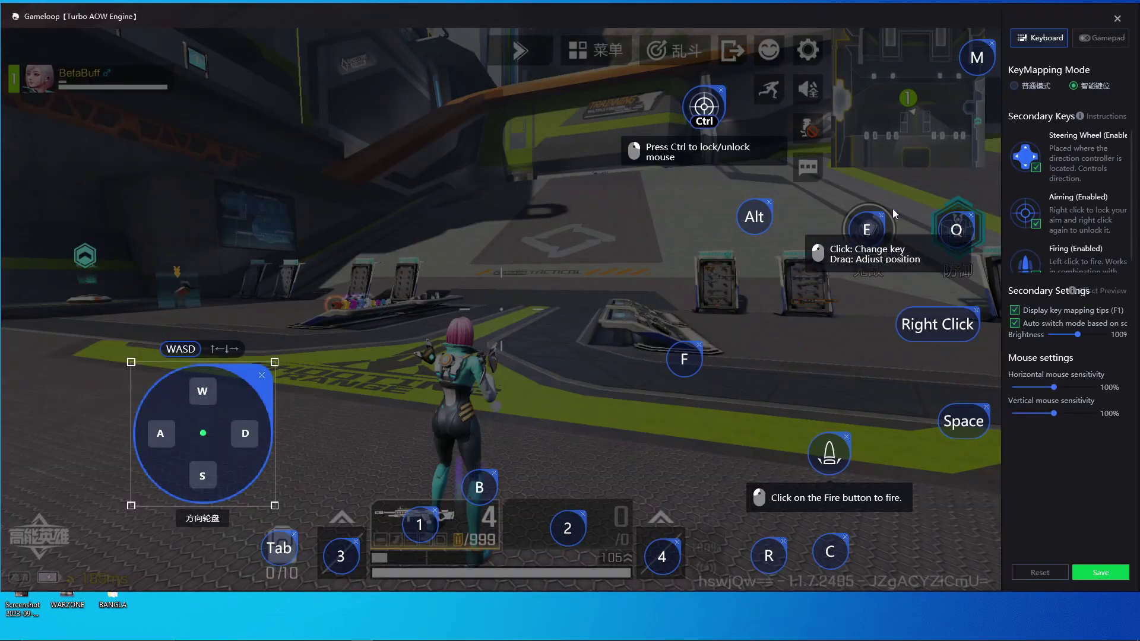
pyautogui.click(1024, 94)
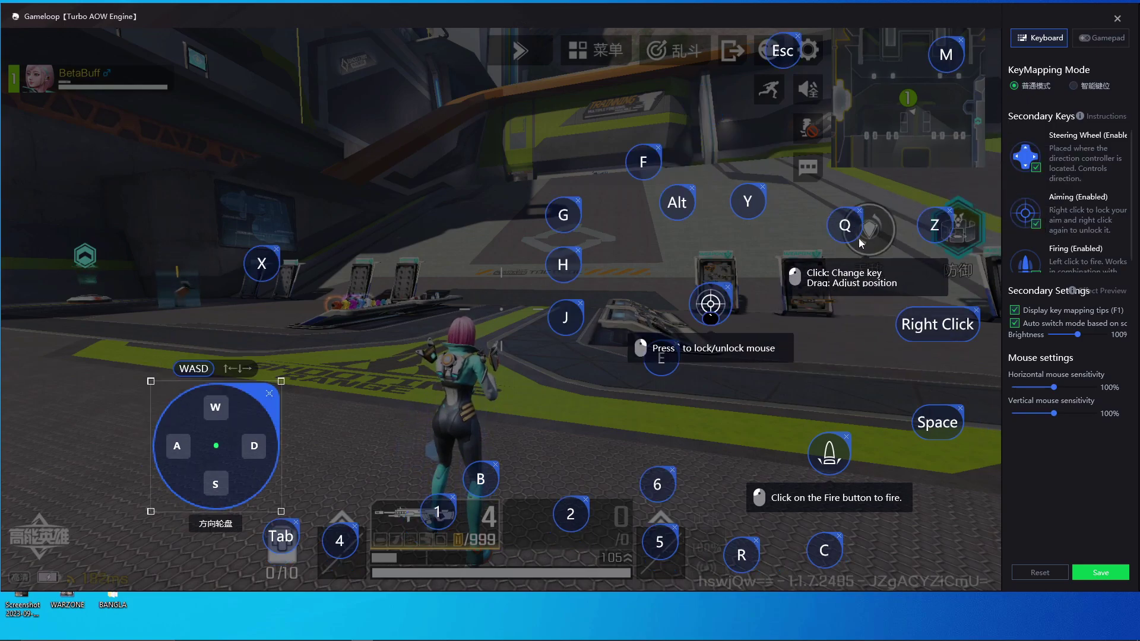
pyautogui.moveTo(849, 228); pyautogui.dragTo(947, 233)
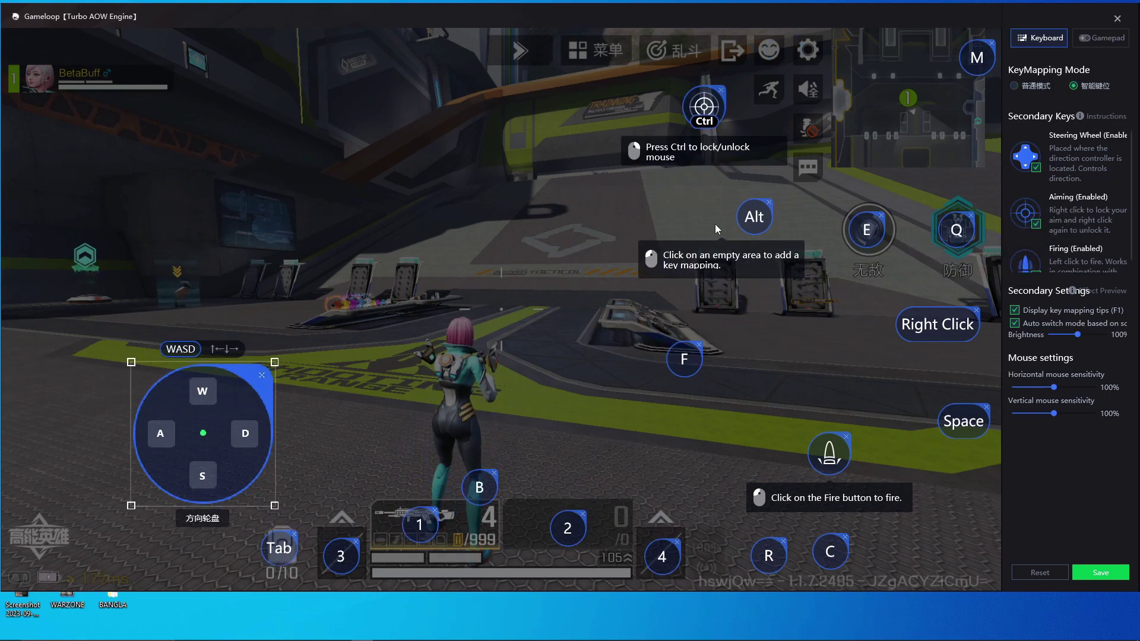
pyautogui.click(1108, 579)
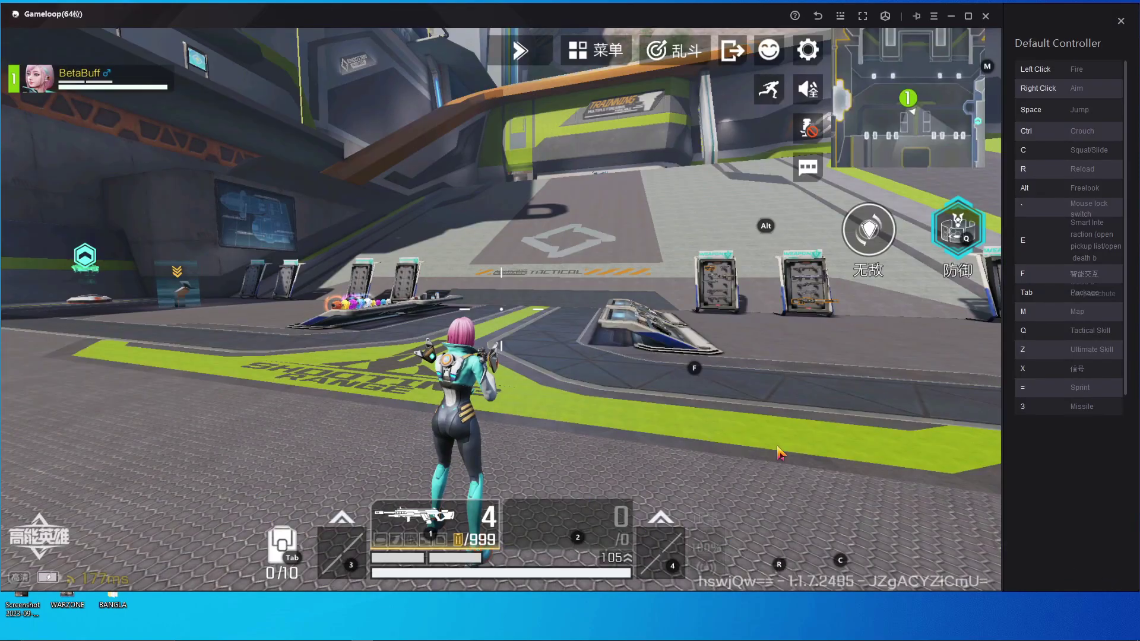
# Test running and jumping across the training area while carrying the rifle
pyautogui.press('w')
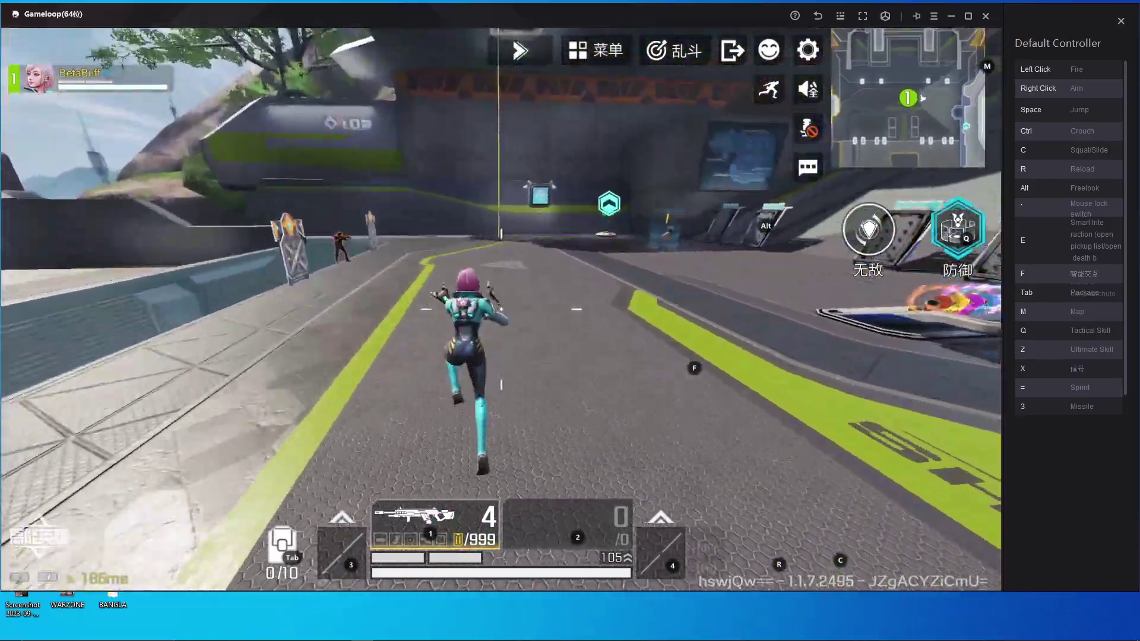
pyautogui.press('w')
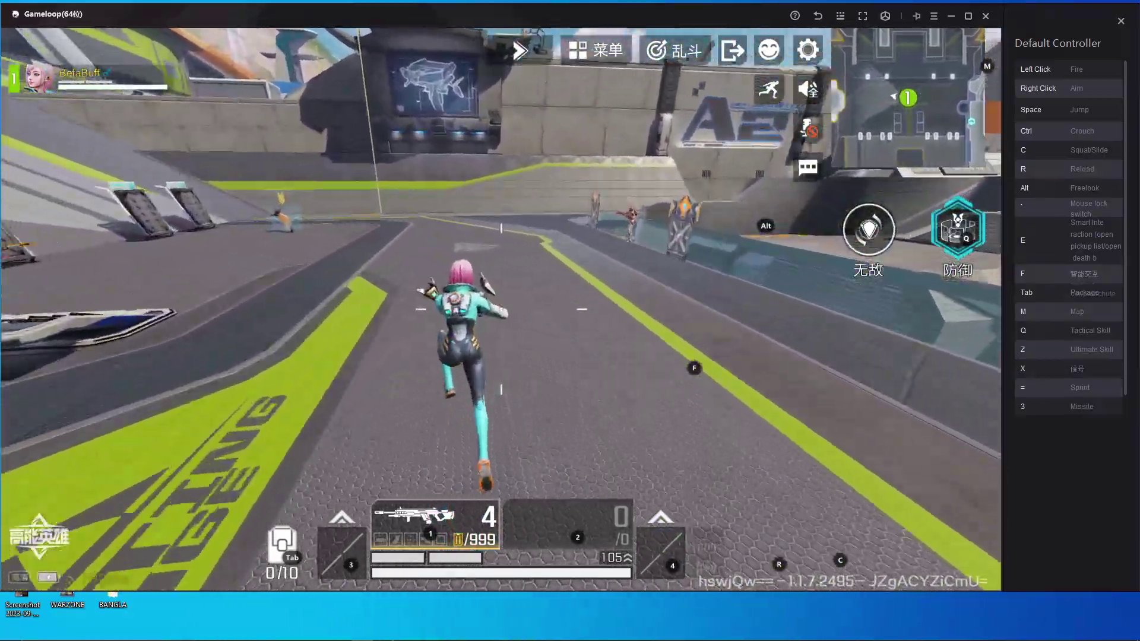
pyautogui.press('w')
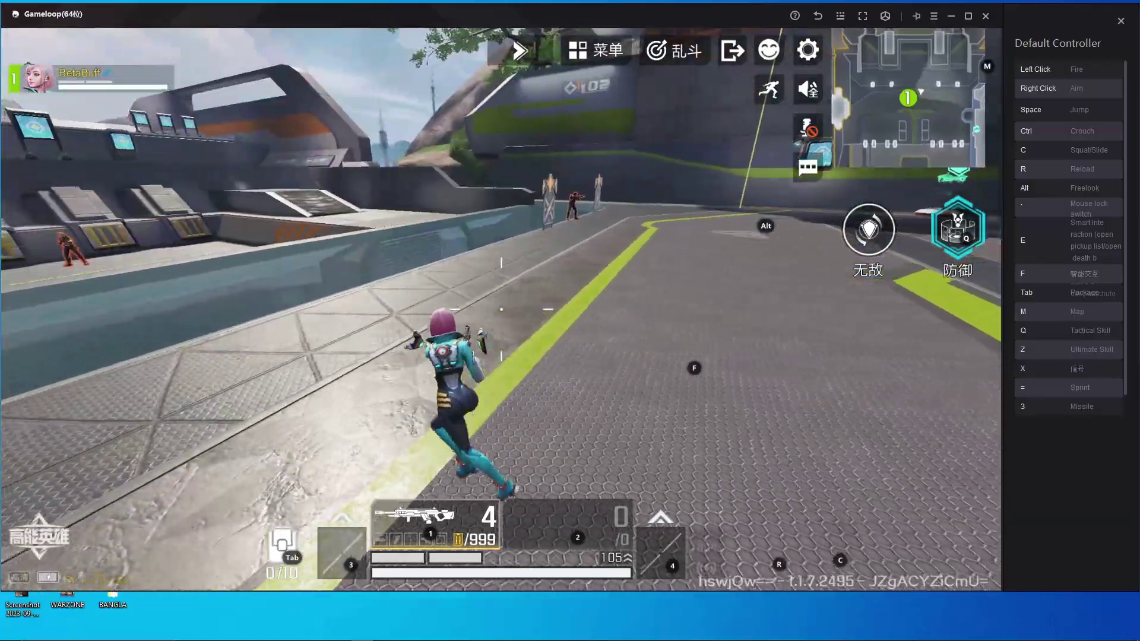
pyautogui.press('space')
pyautogui.press('w')
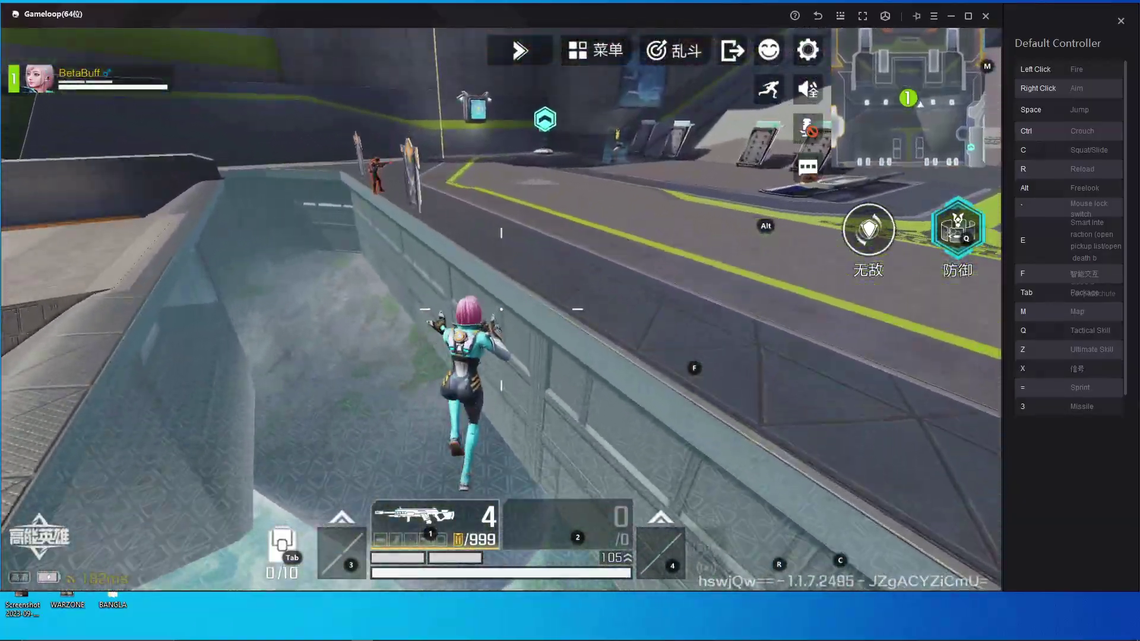
pyautogui.press('w')
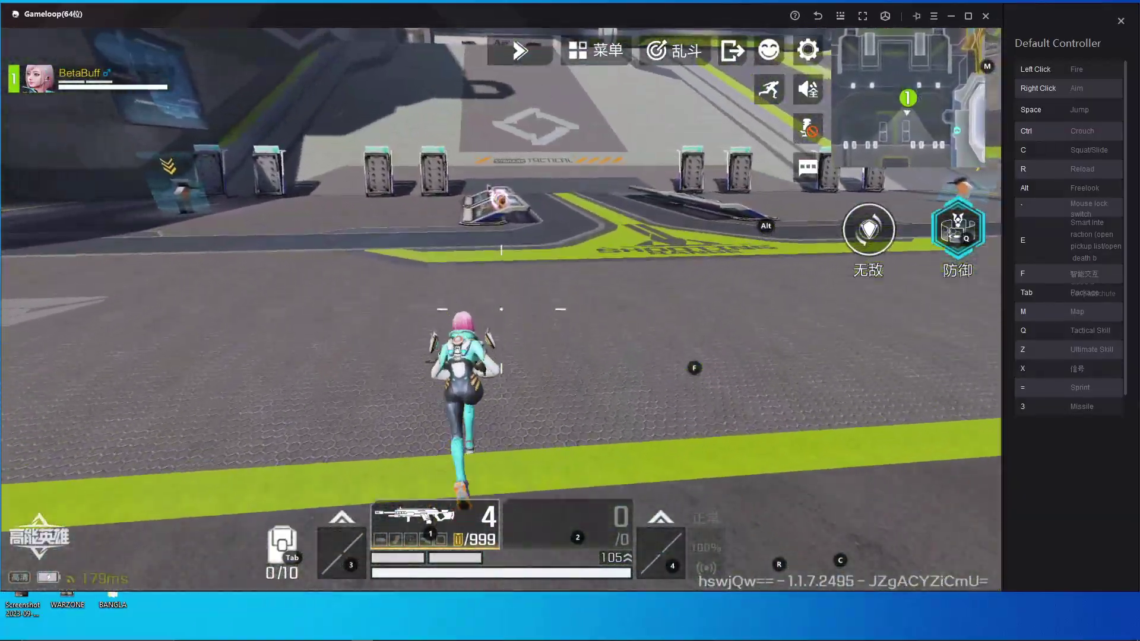
pyautogui.press('w')
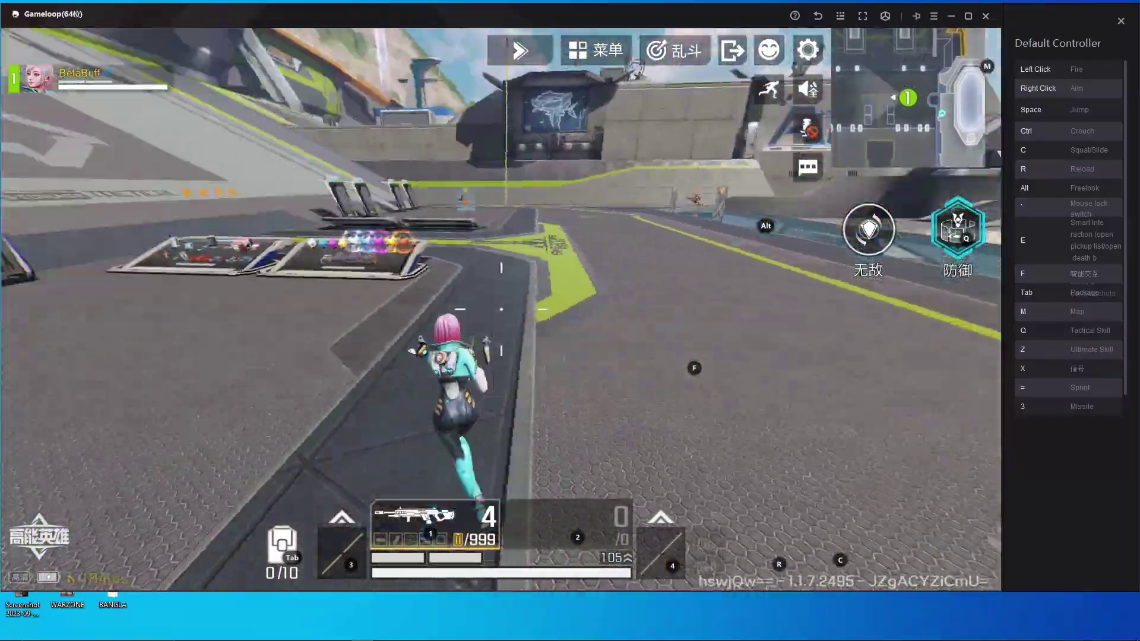
pyautogui.press('space')
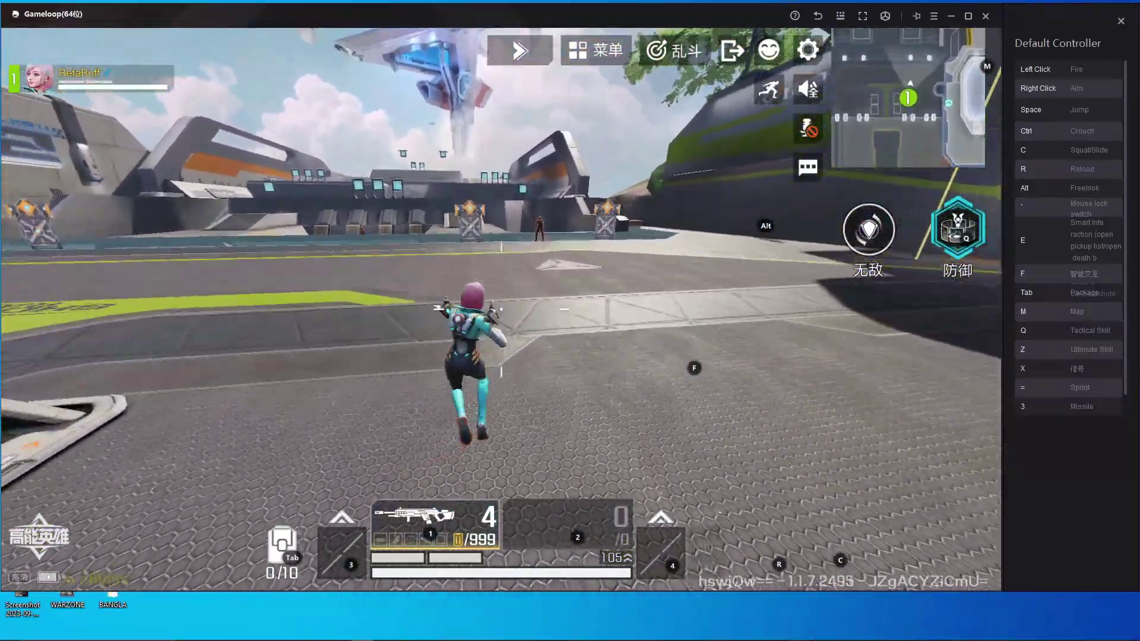